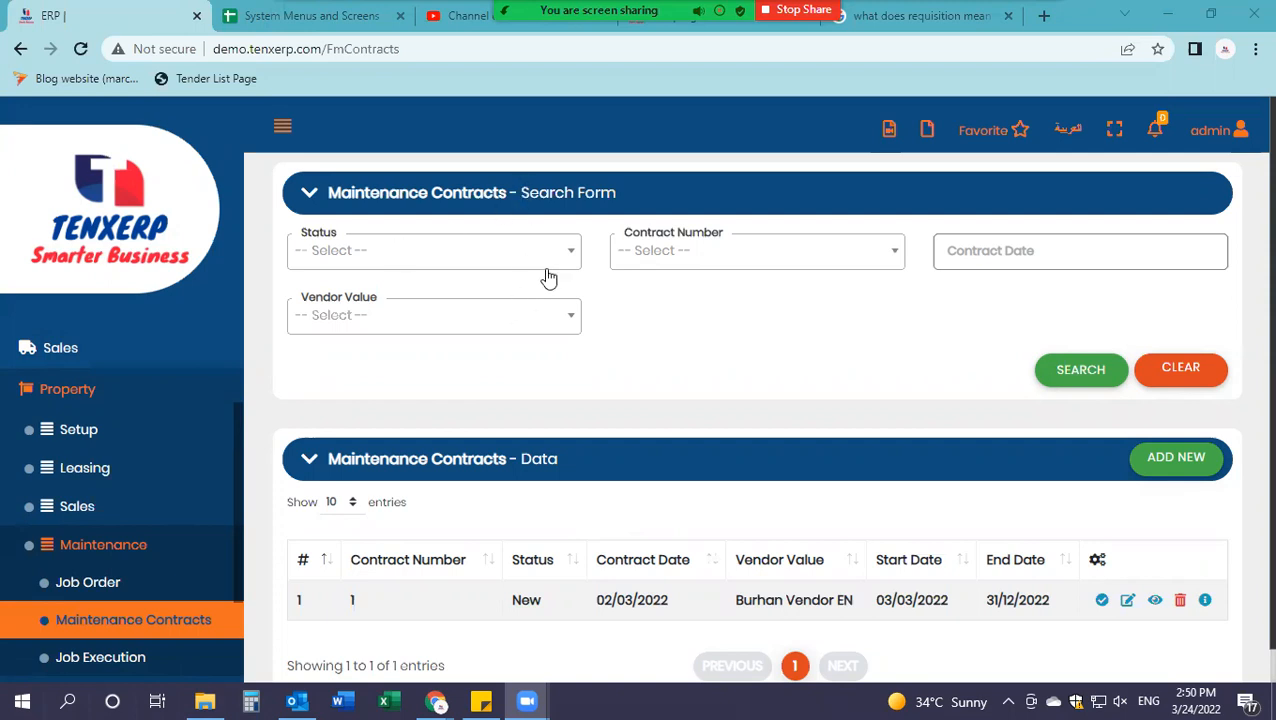
Step: Review the status, contract number, contract date and vendor filters of the maintenance contracts search form and the contracts data list
click(355, 263)
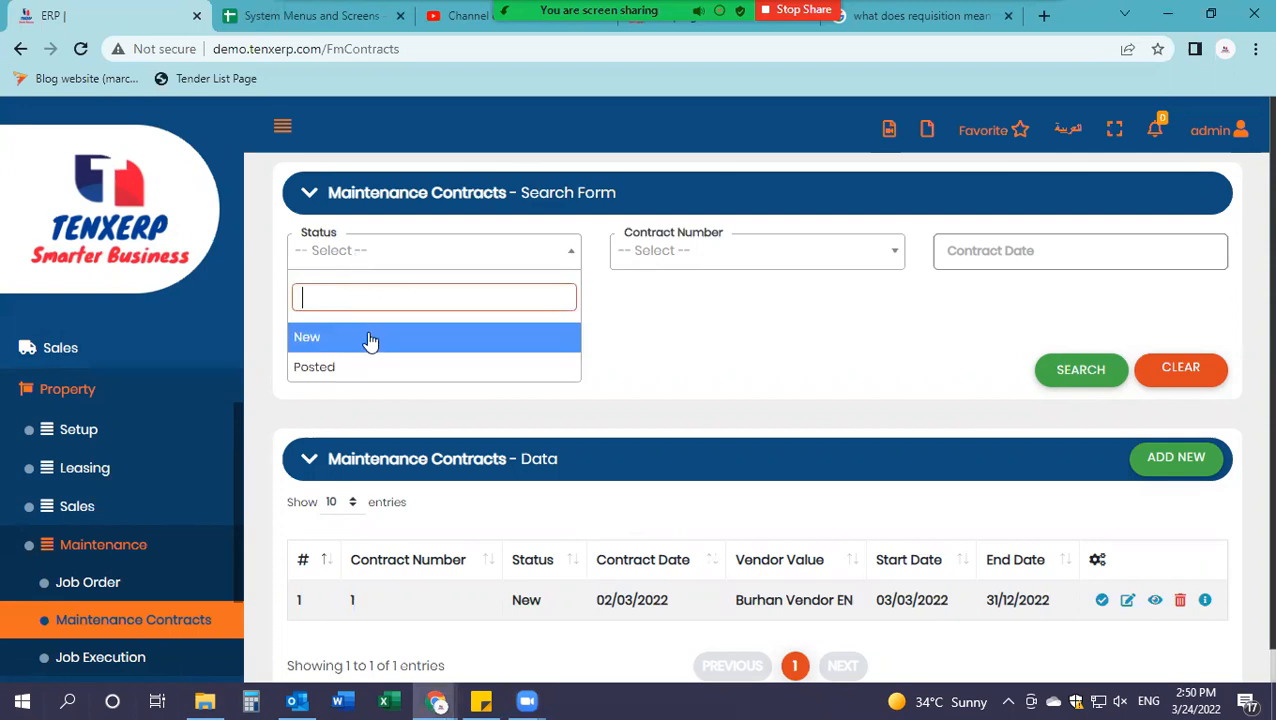
click(689, 347)
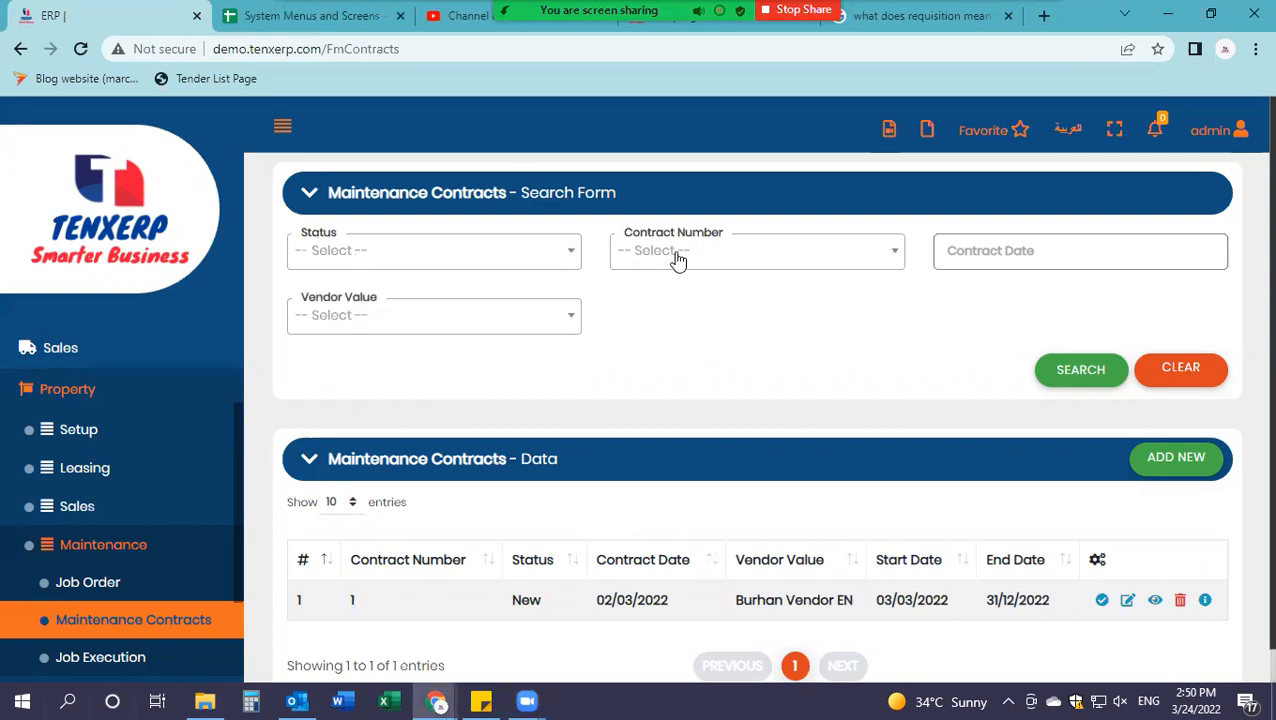
click(678, 260)
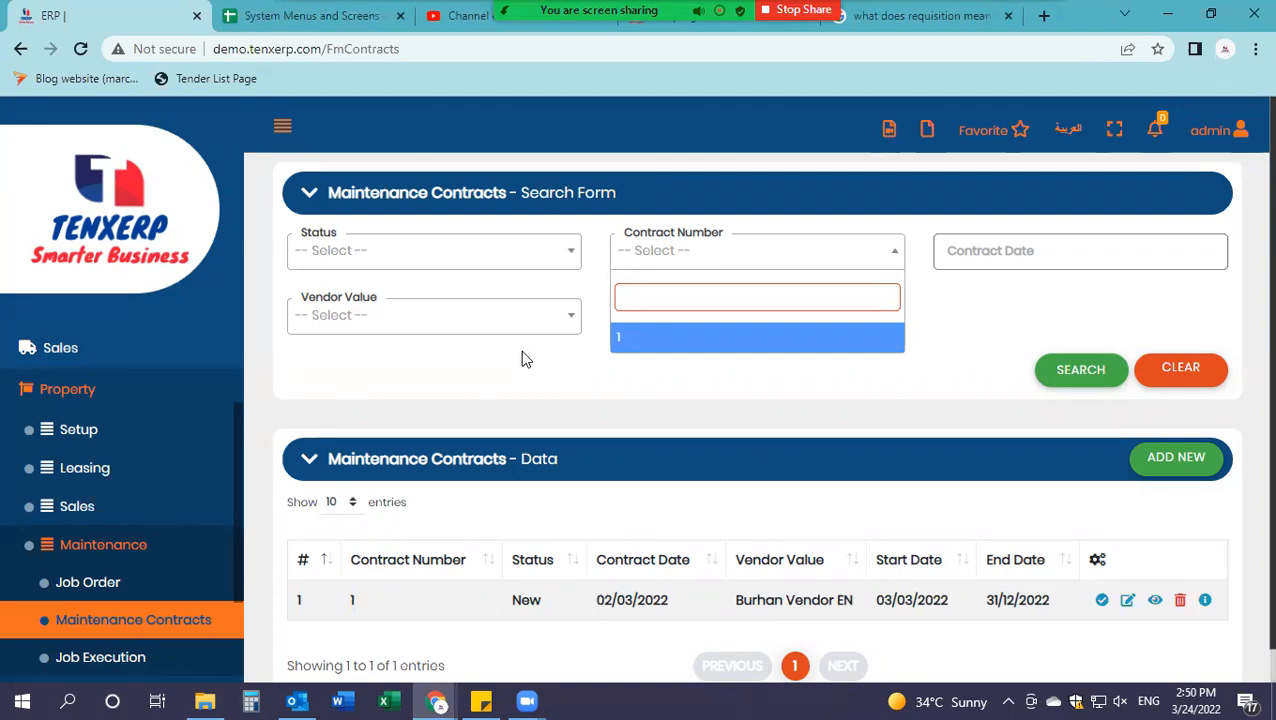
click(1005, 261)
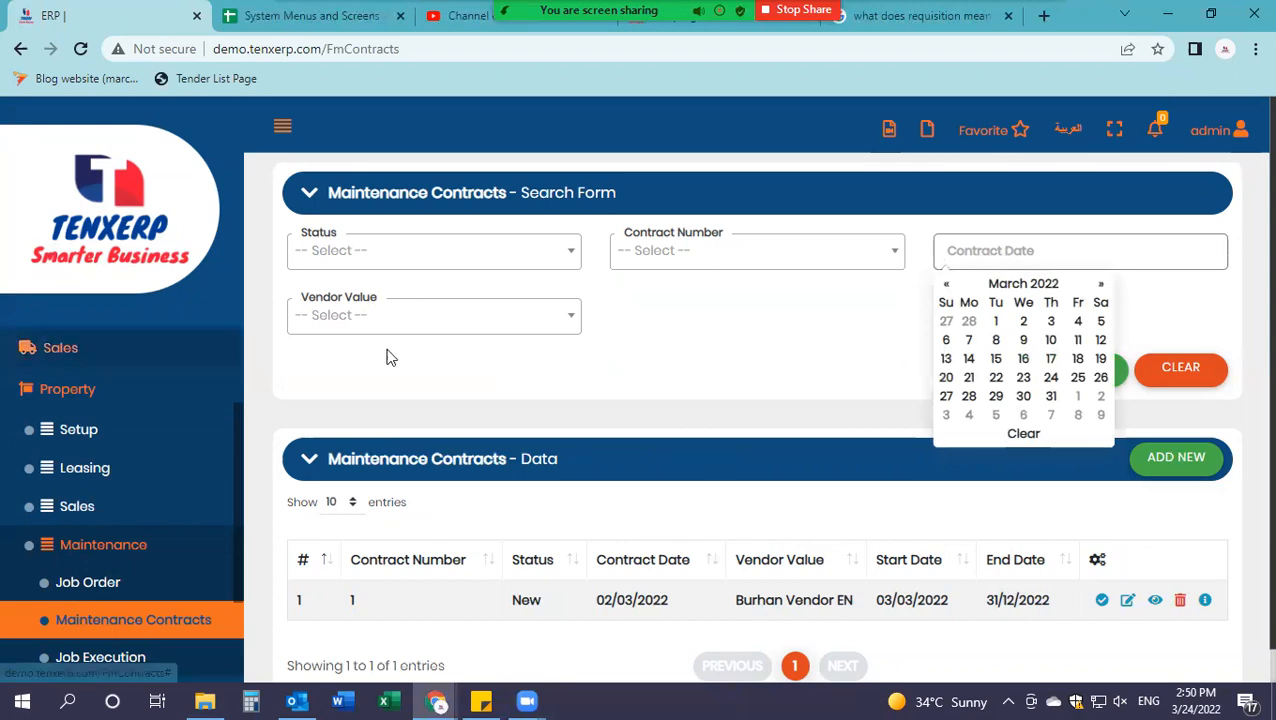
click(424, 325)
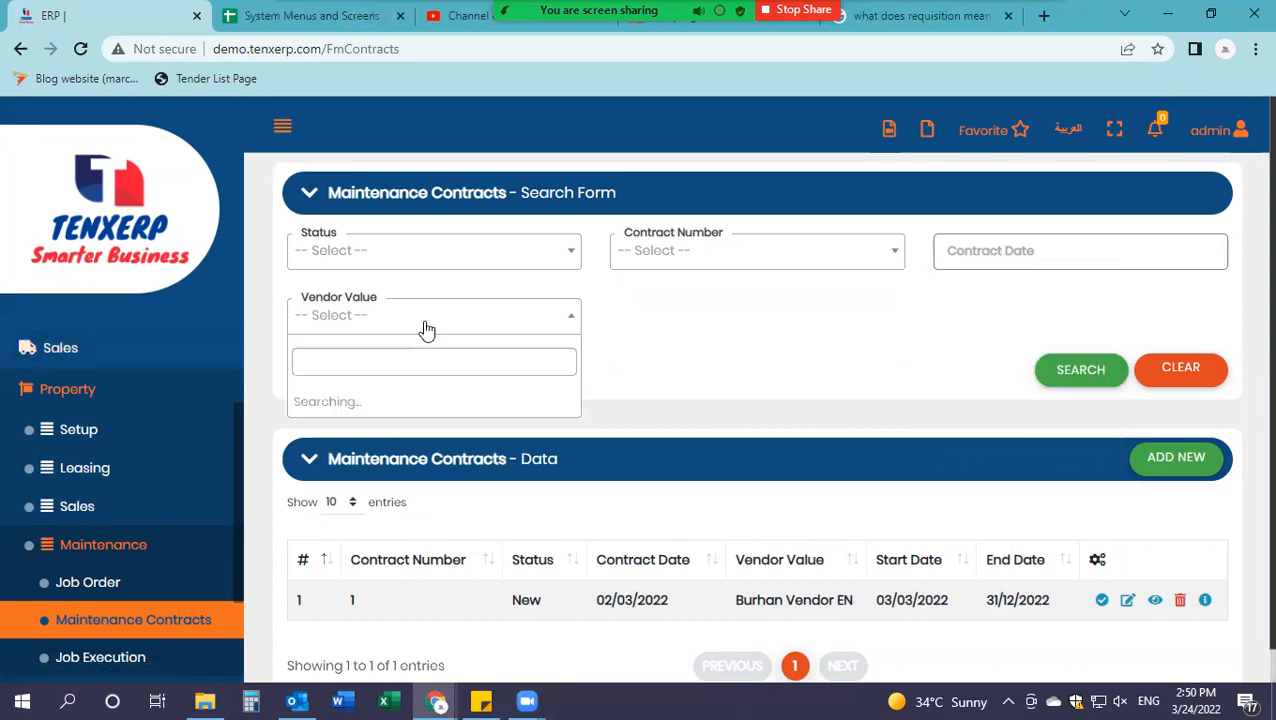
click(645, 313)
scroll(494, 342, down, 1)
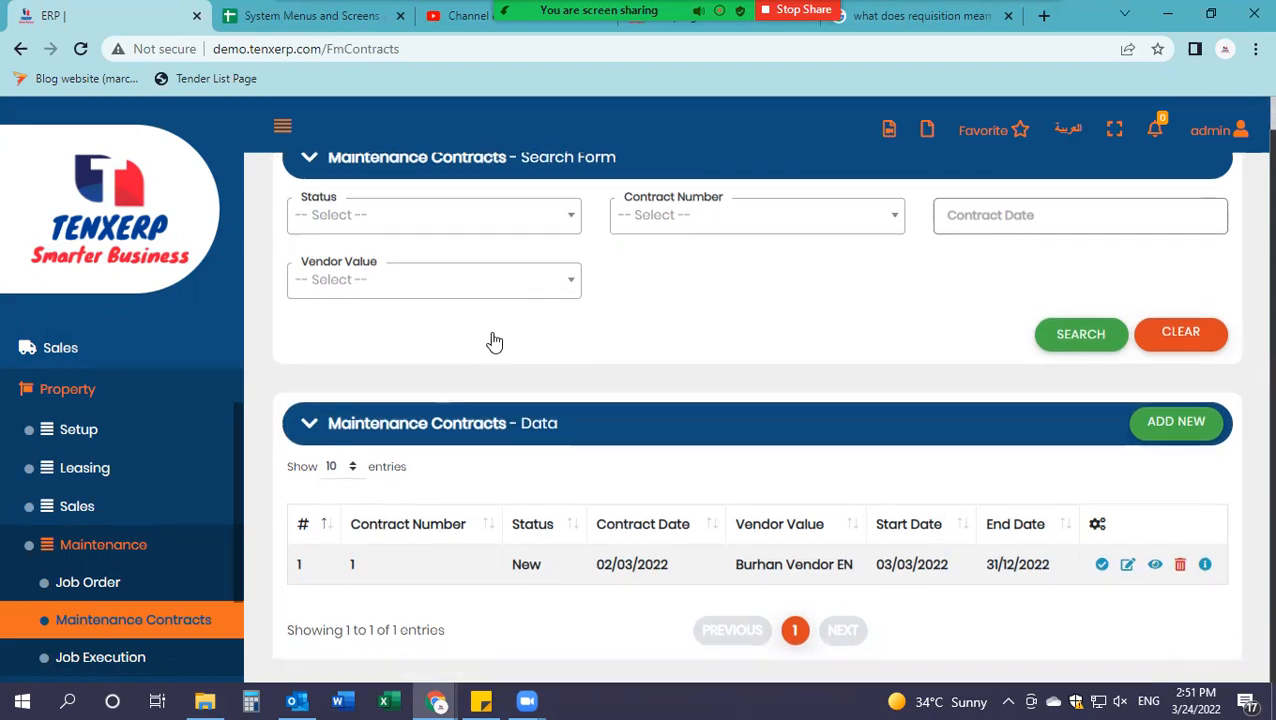
drag(588, 420, 347, 456)
click(606, 420)
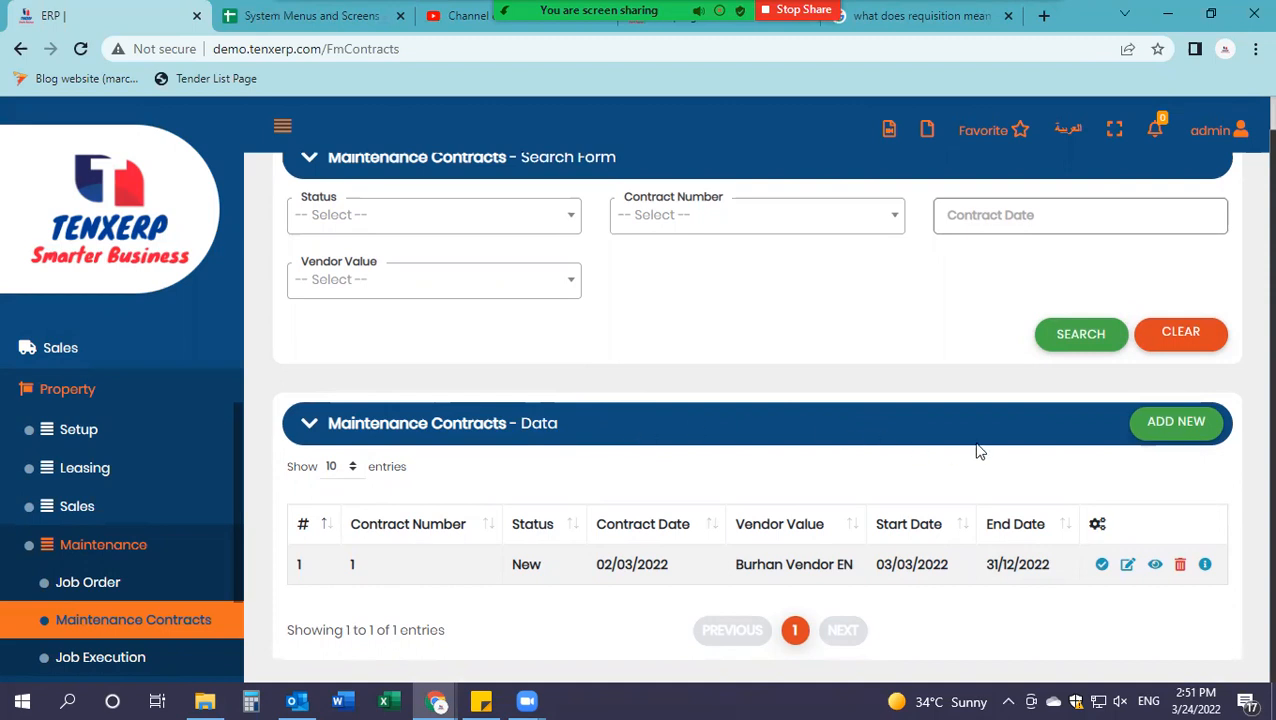
Step: Create a new maintenance contract with contract date 01/03/2022 and a payment type of 30 Days
click(1174, 430)
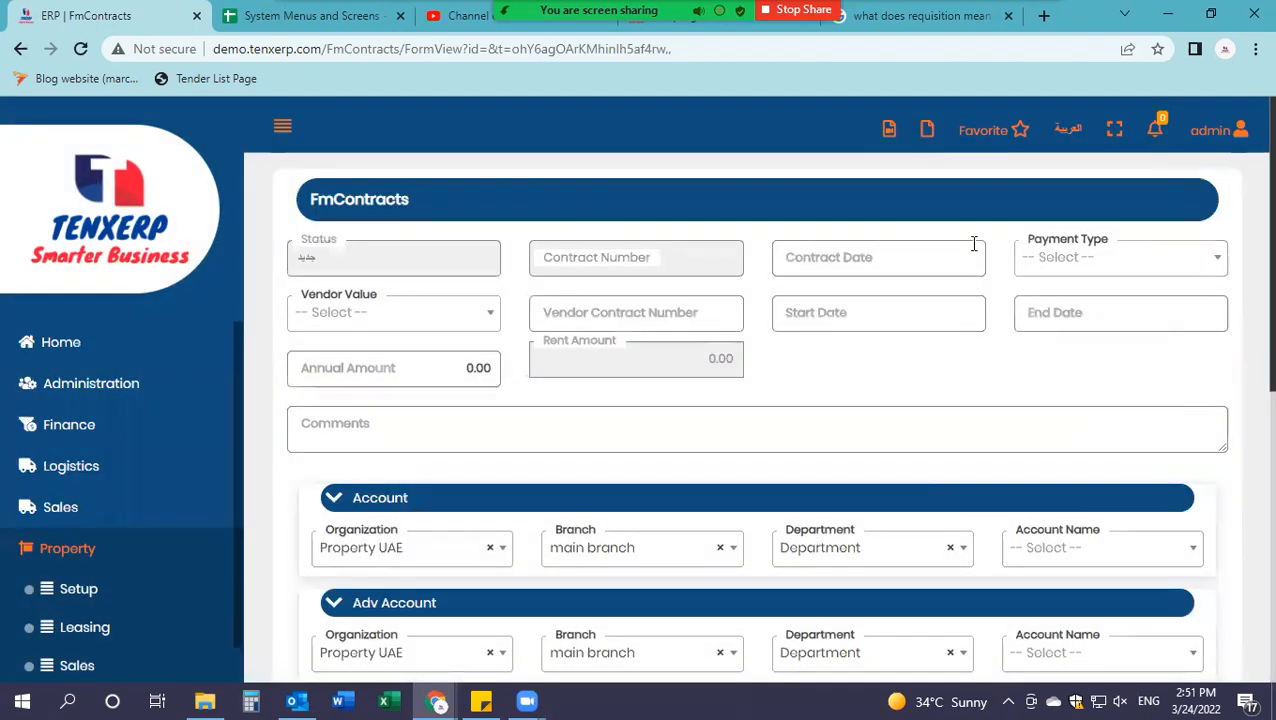
click(866, 259)
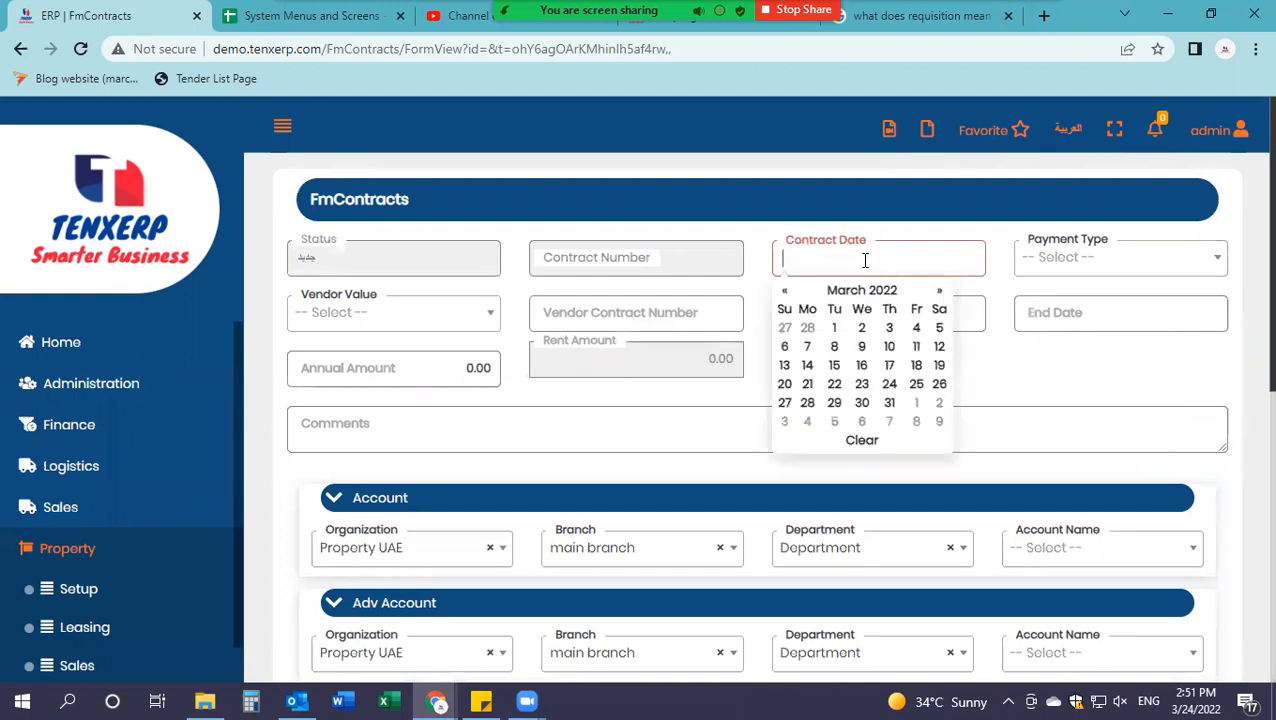
click(834, 329)
click(1050, 258)
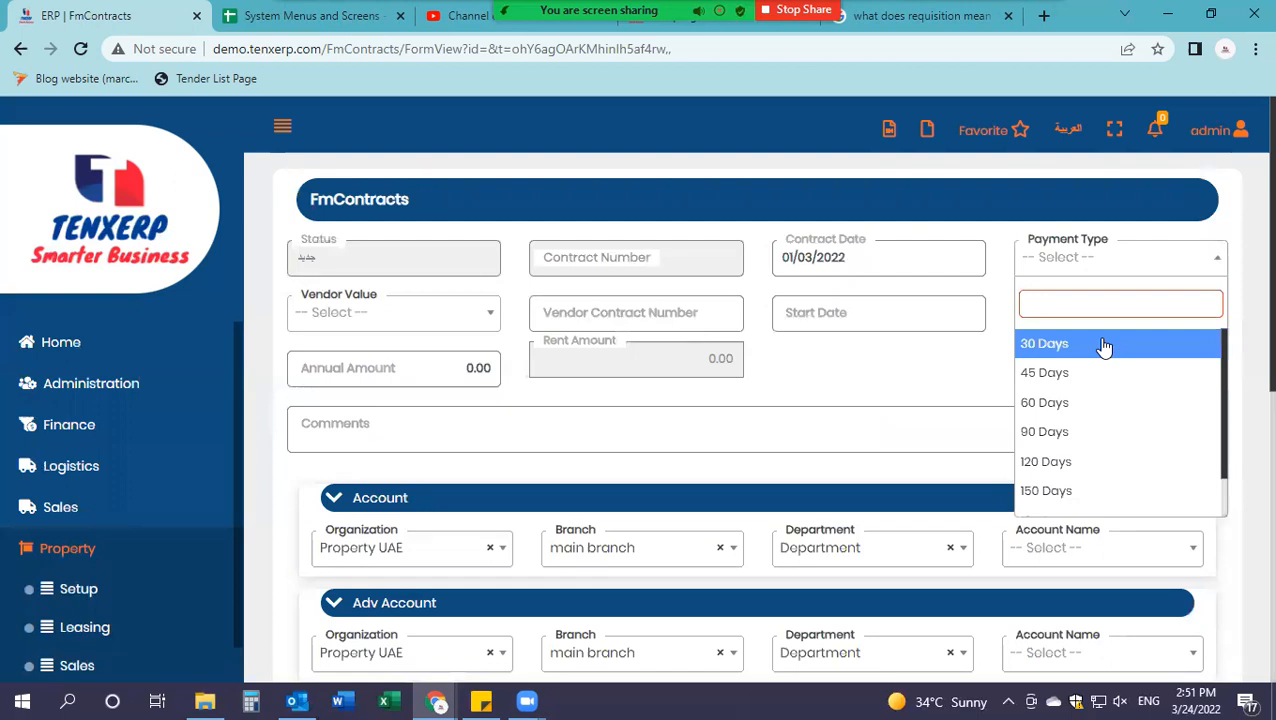
click(1047, 343)
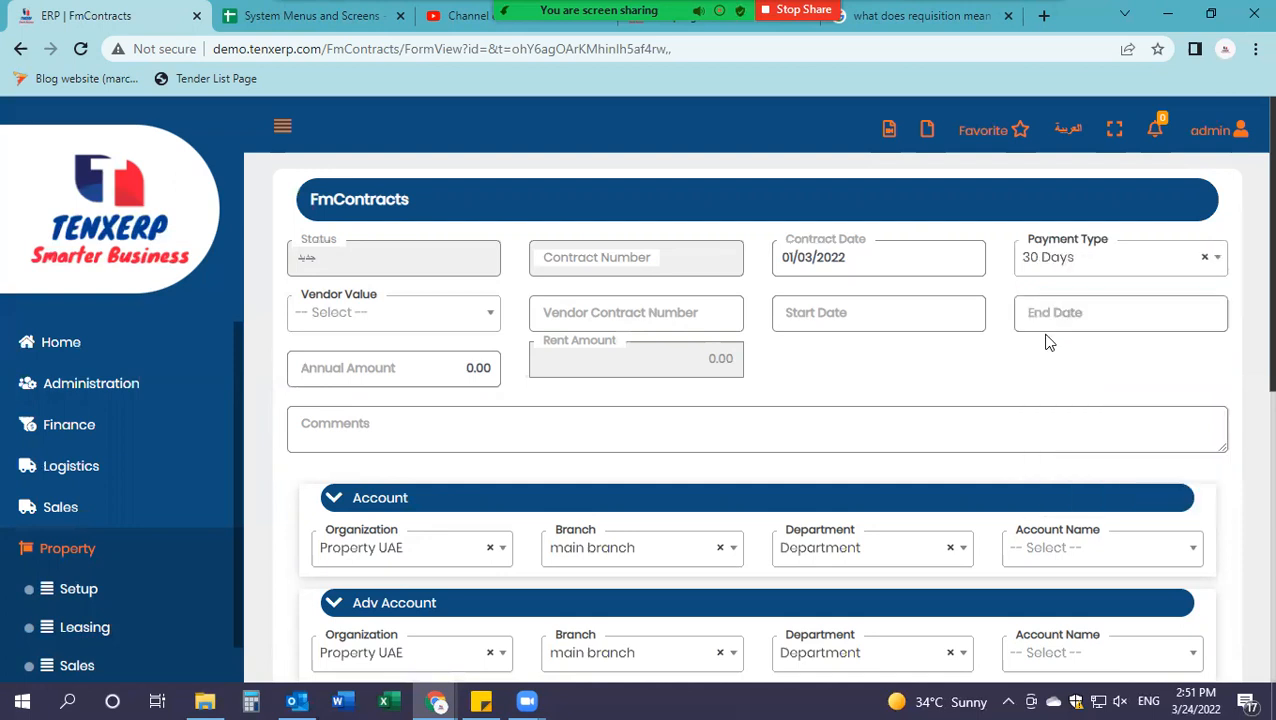
Step: Select the first listed vendor for the contract and enter the vendor contract number
click(323, 327)
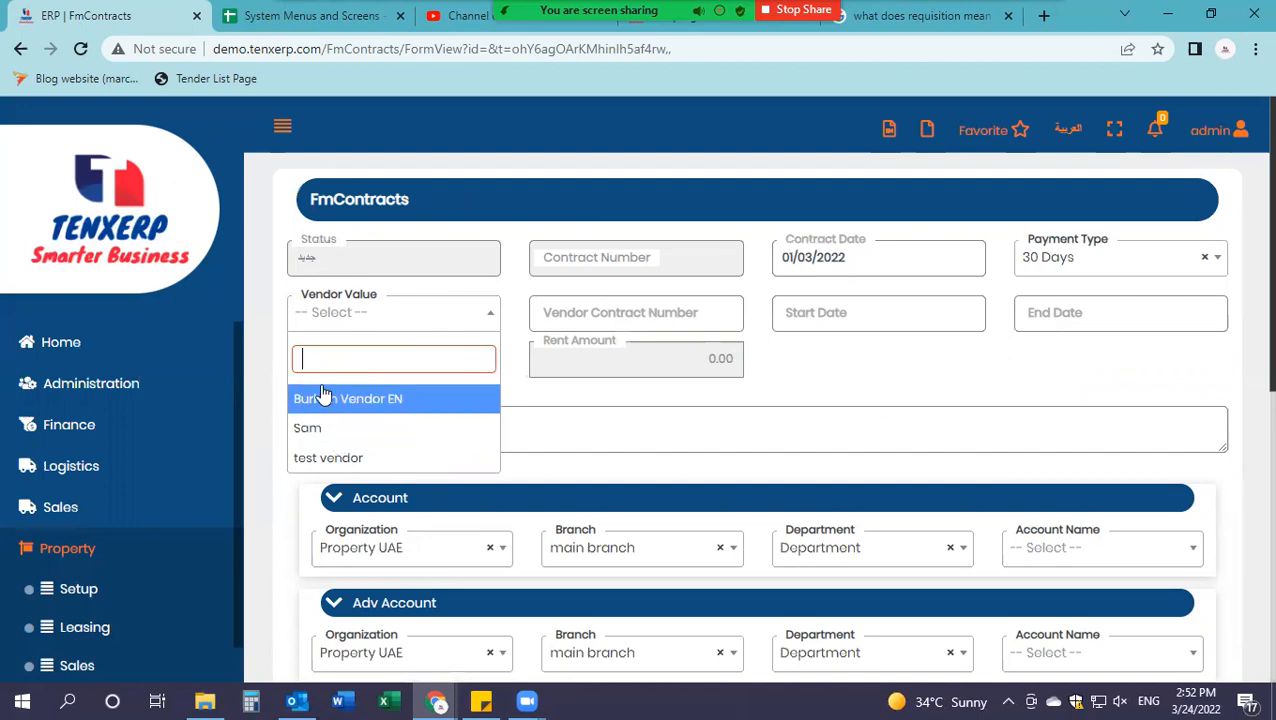
click(323, 395)
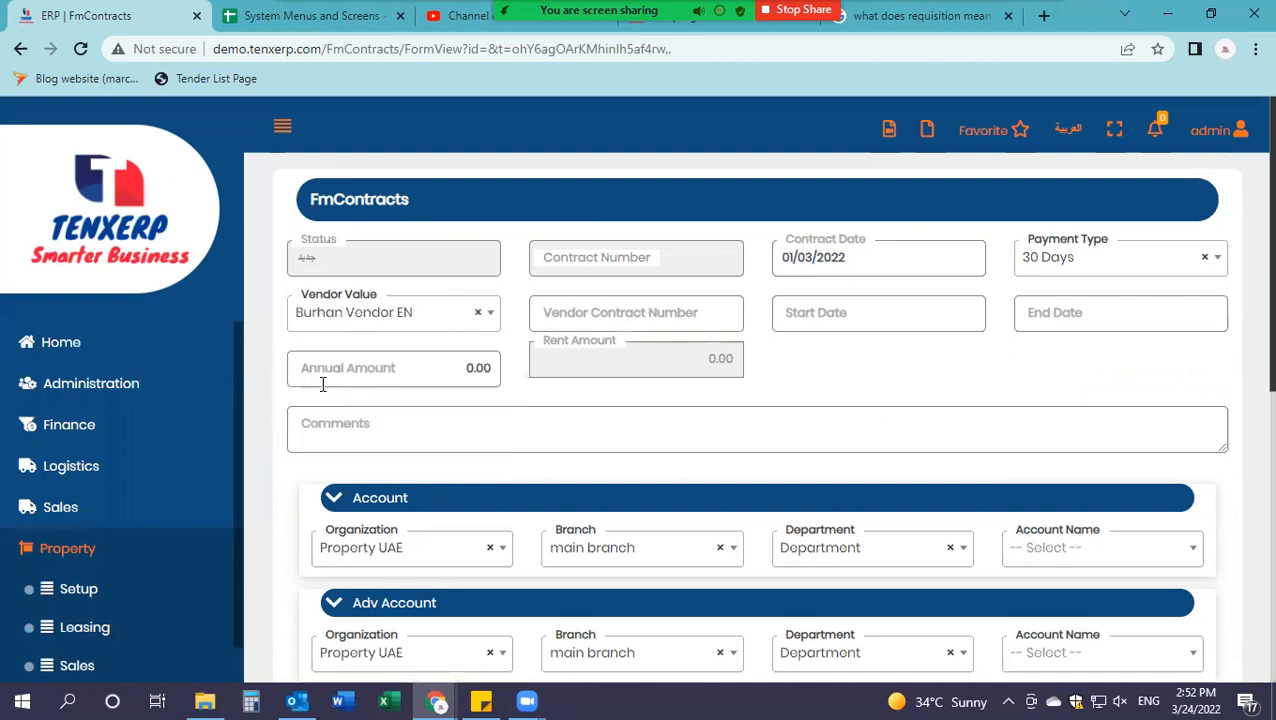
click(640, 305)
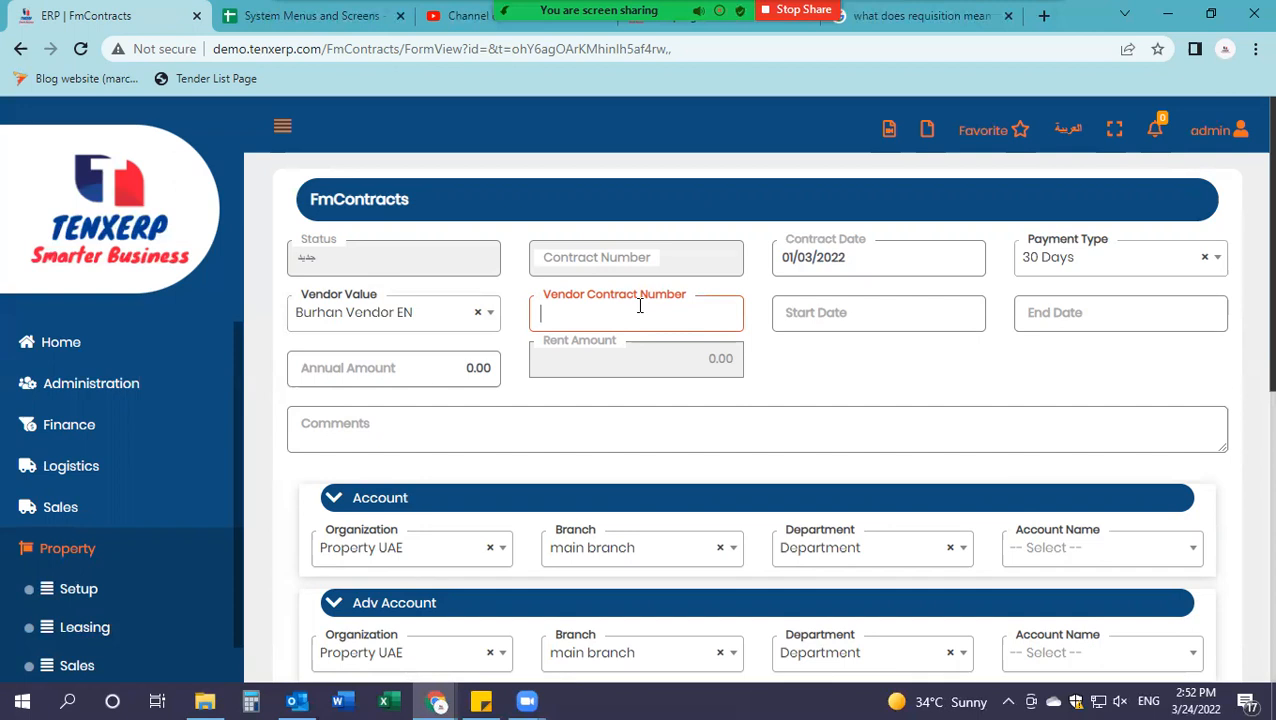
text(89034672)
Step: Set the contract's start date to 01/03/2022 and its end date to 31/05/2022
click(936, 314)
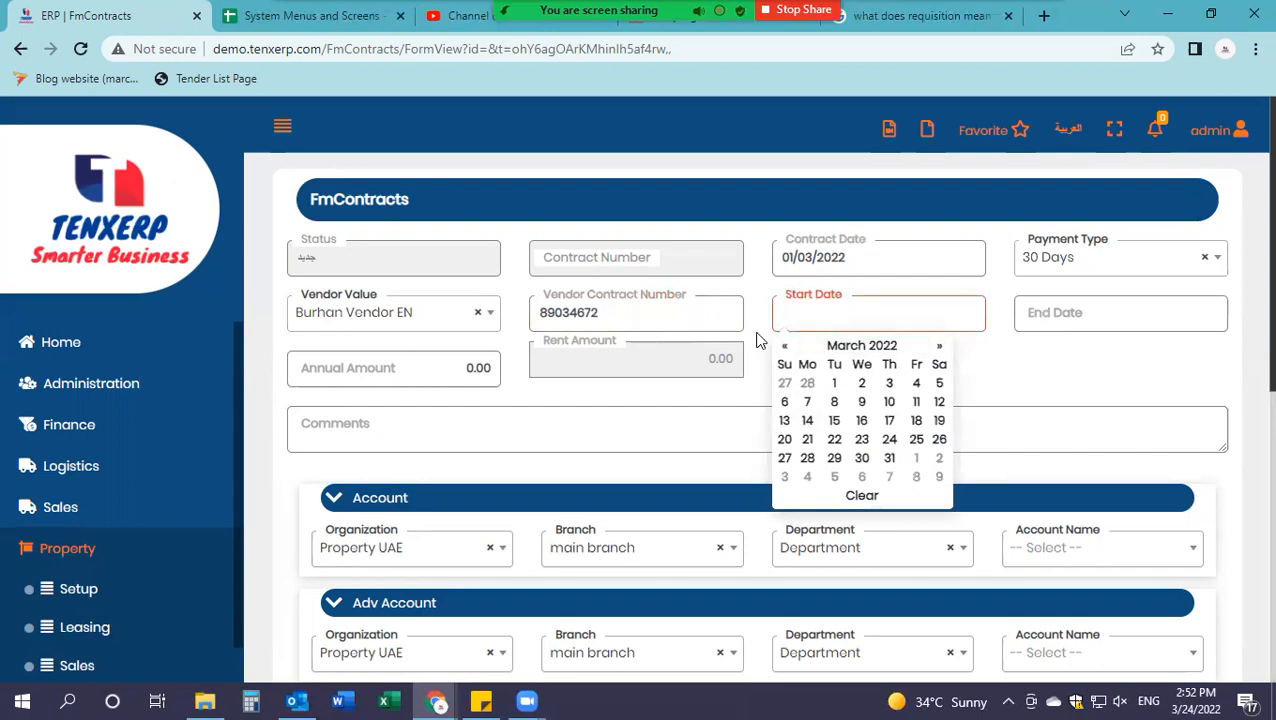
click(836, 390)
click(1068, 313)
click(1182, 350)
click(1184, 350)
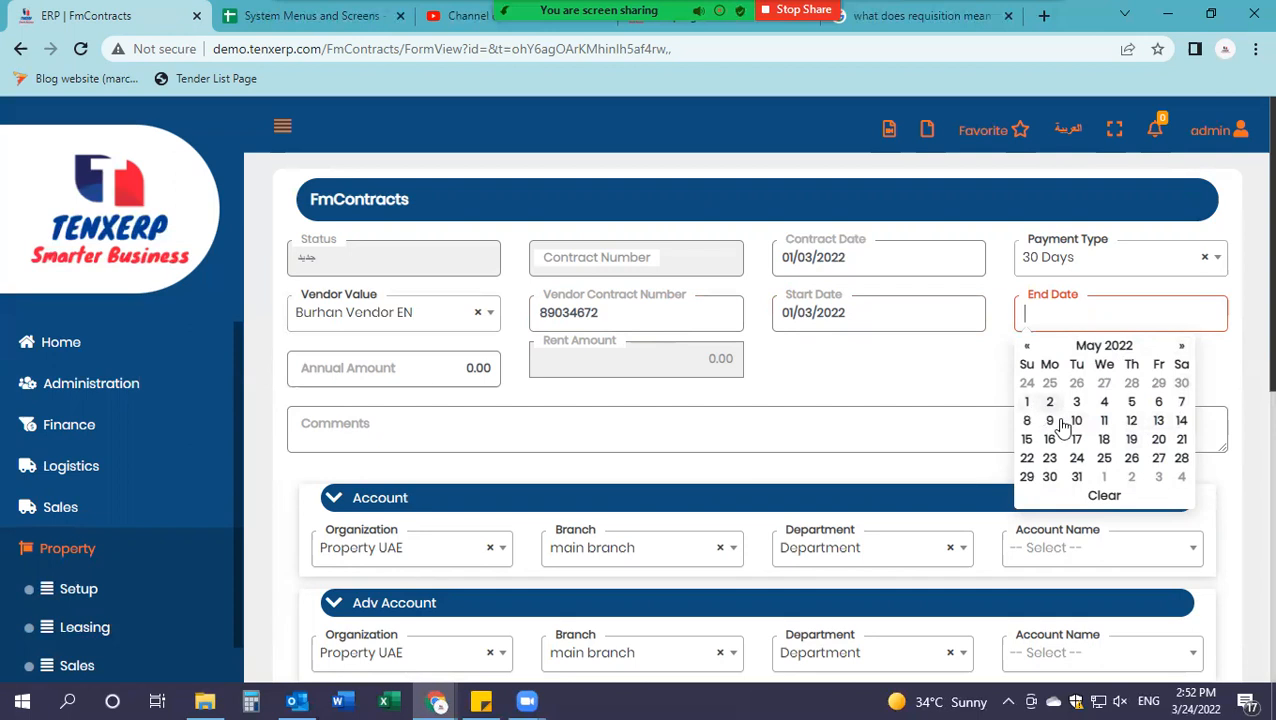
click(1077, 477)
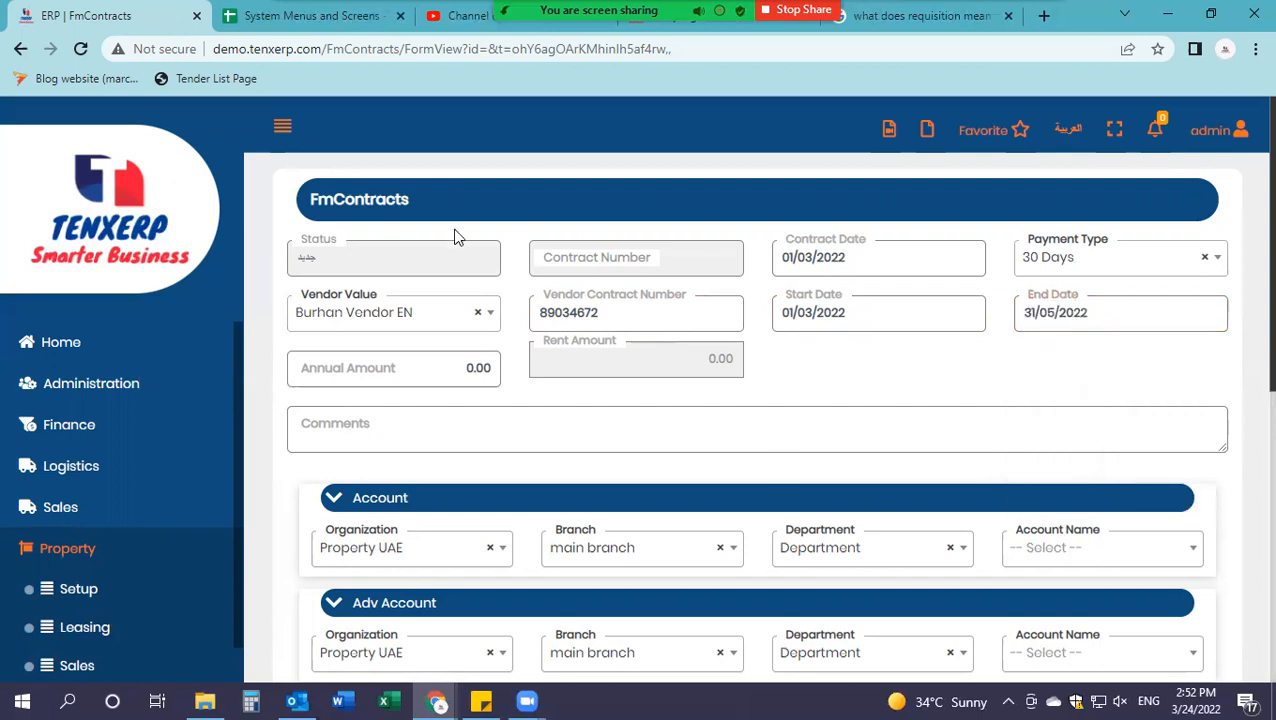
Step: Change the contract's end date to 01/03/2023 so that it covers a full year
click(447, 370)
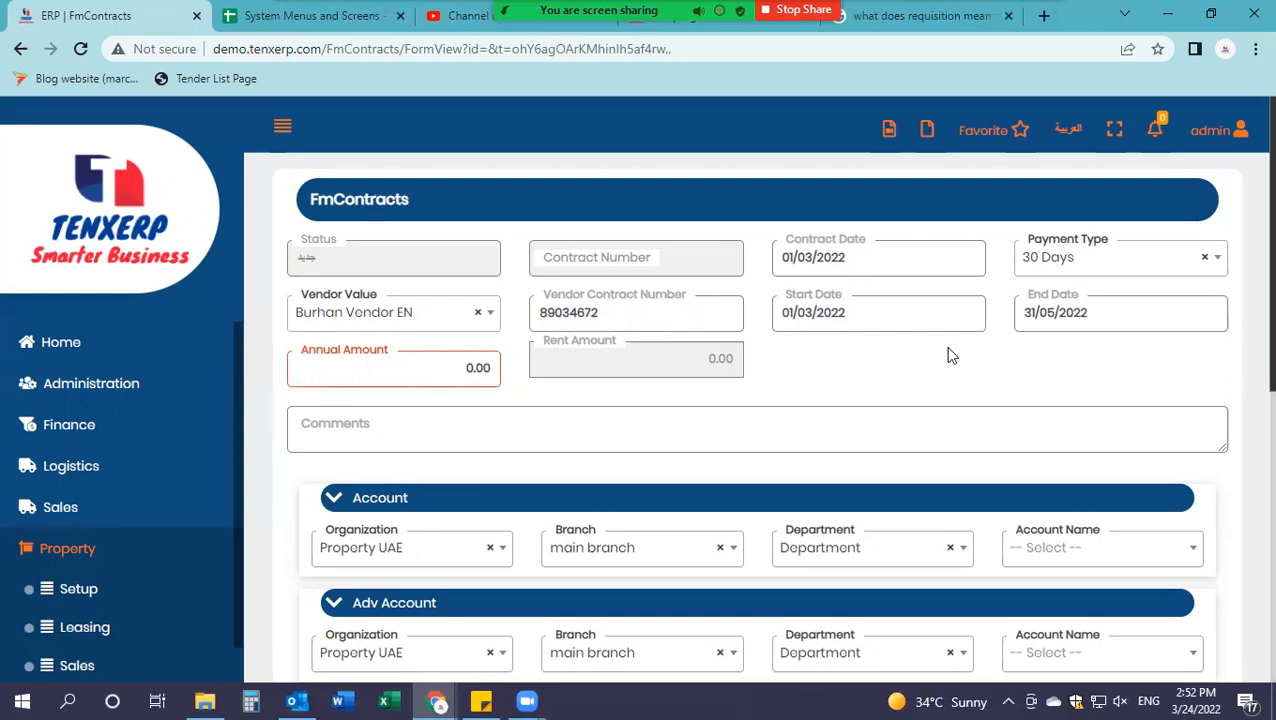
click(850, 311)
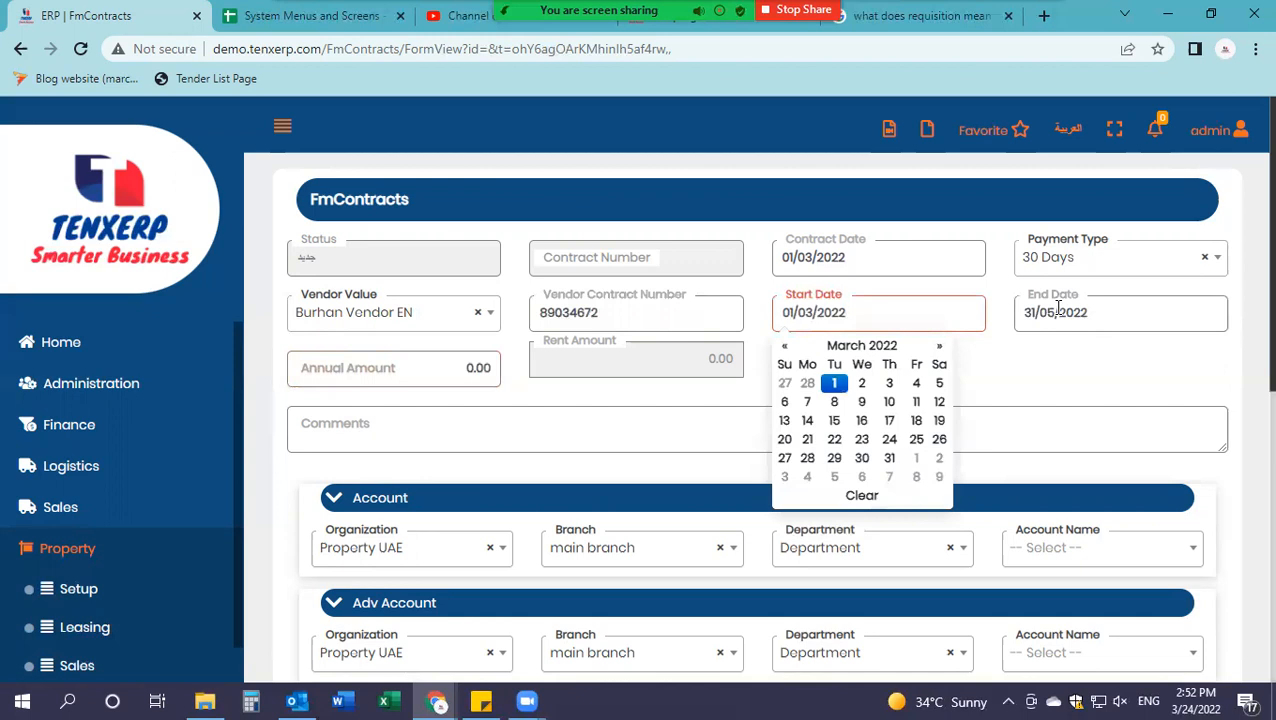
click(1110, 316)
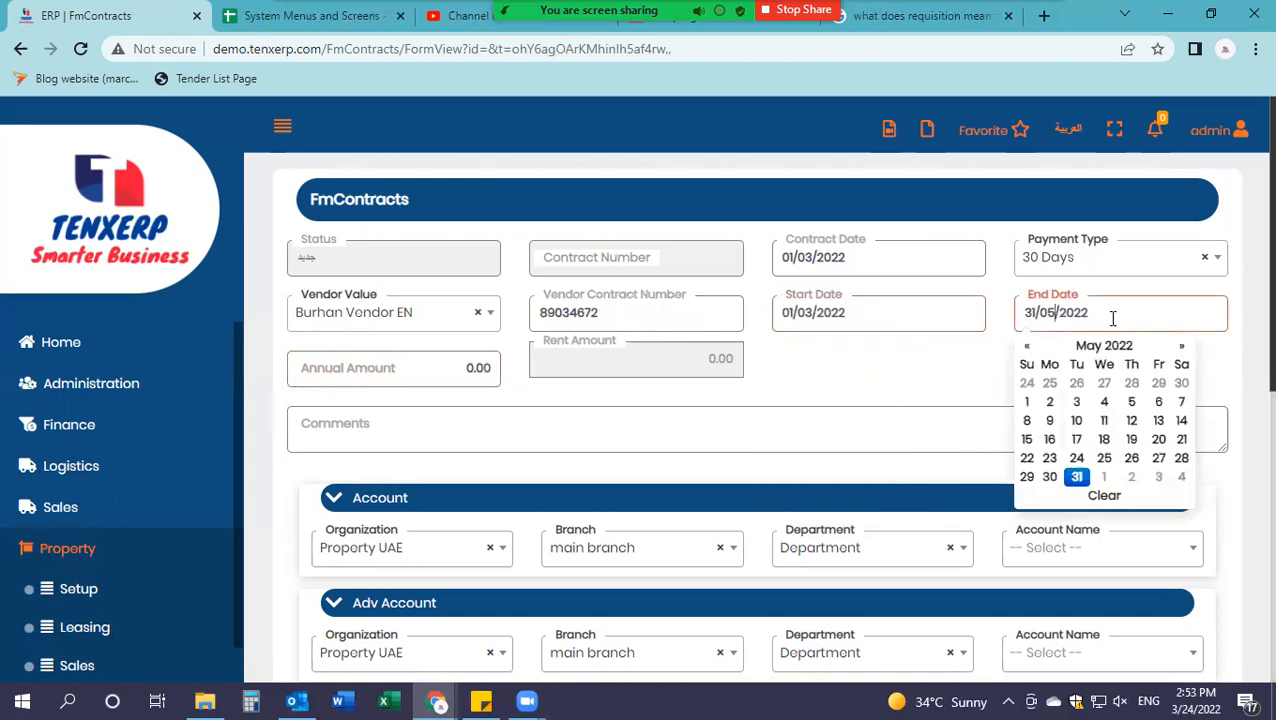
click(1036, 313)
key(BackSpace)
key(BackSpace)
text(01)
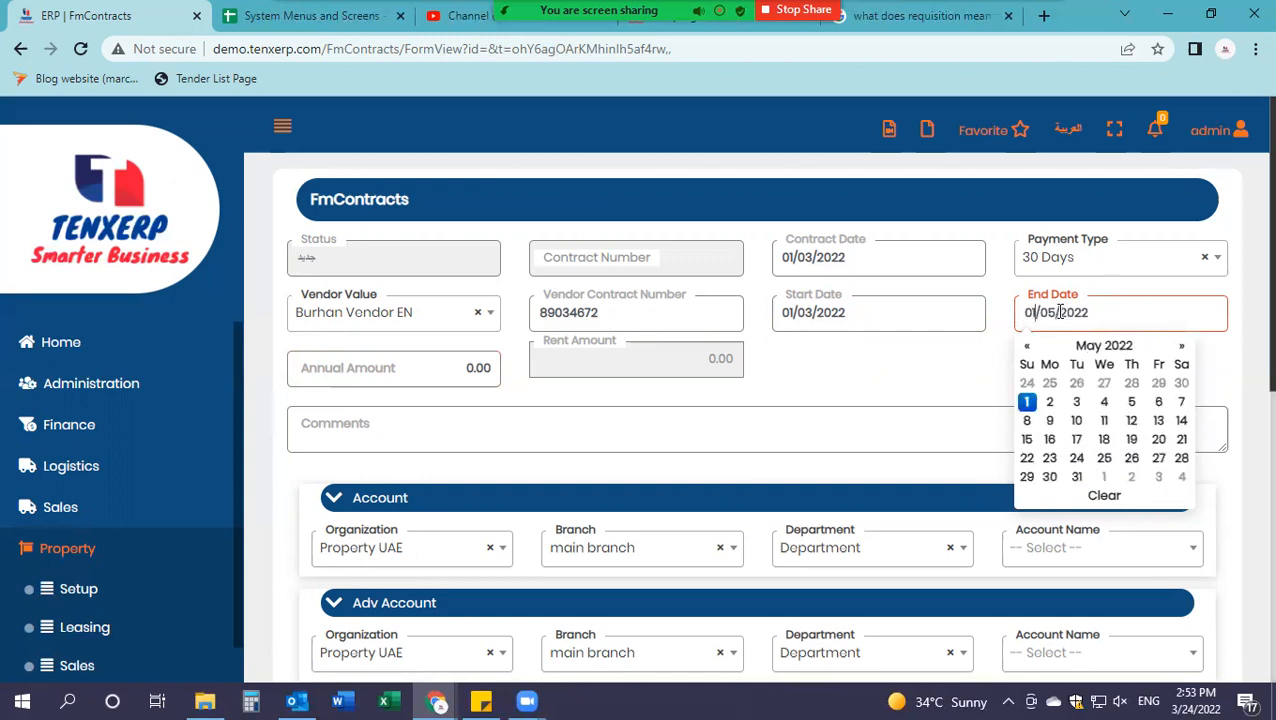
click(1057, 312)
key(BackSpace)
text(3)
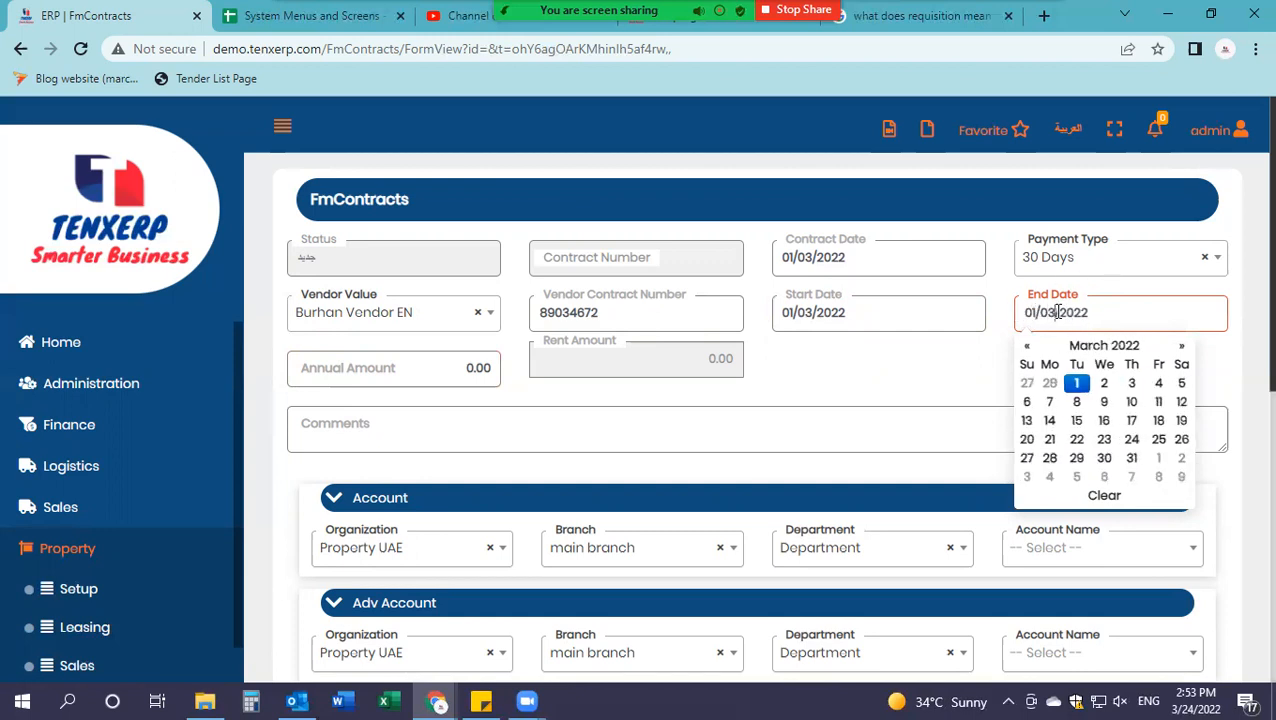
click(1088, 312)
key(BackSpace)
text(3)
Step: Set the annual amount to 20,000 and add the comment "New contract for the coverage of our property this year."
click(370, 355)
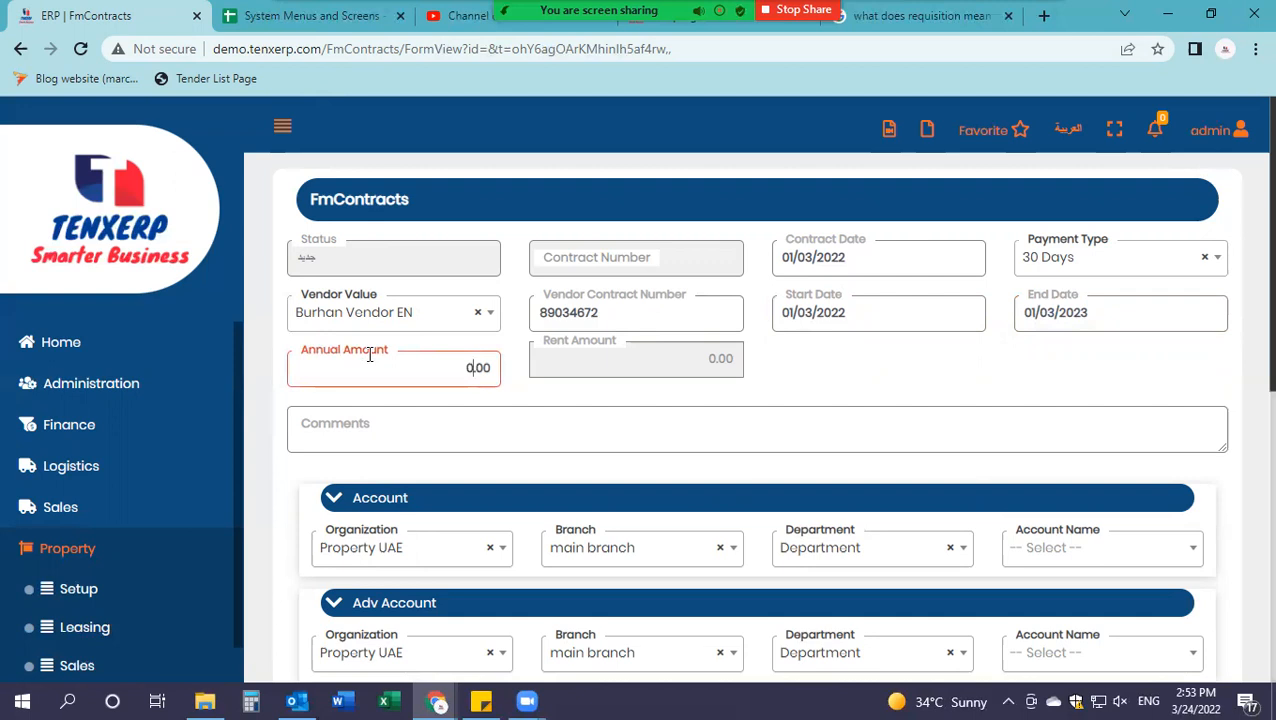
text(20,000)
click(495, 423)
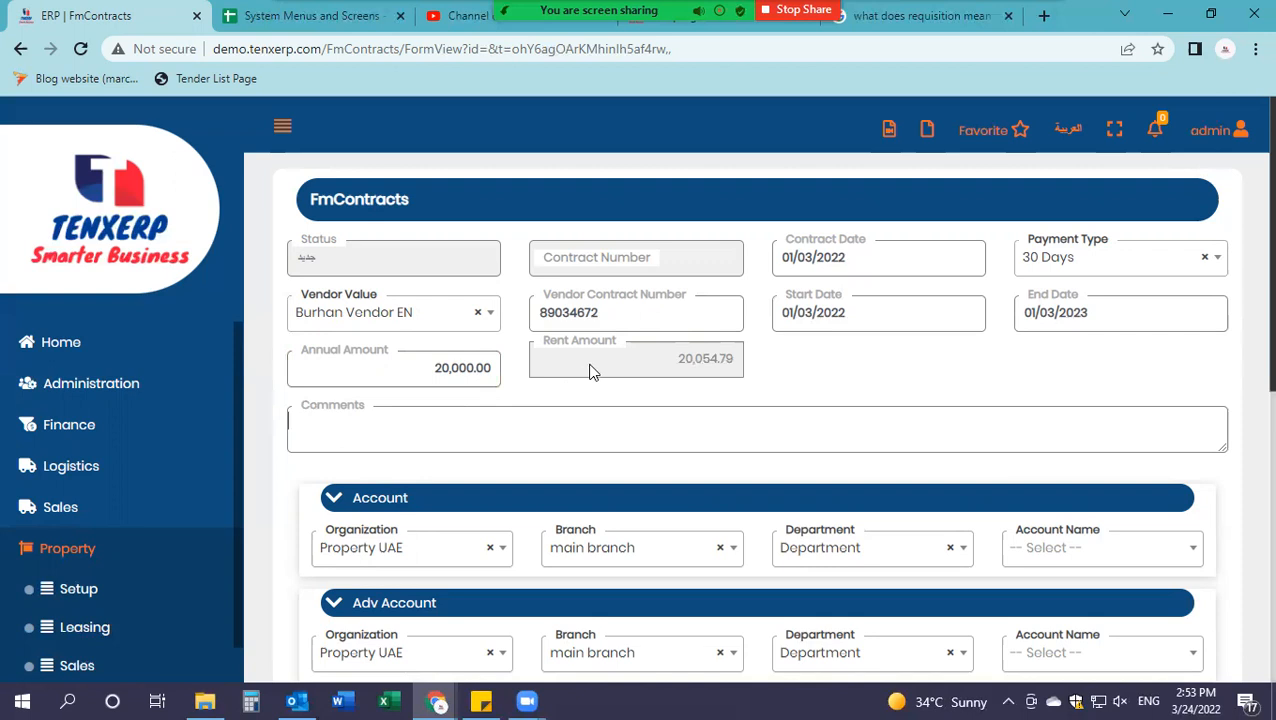
text(New contract for the coverage of our properr)
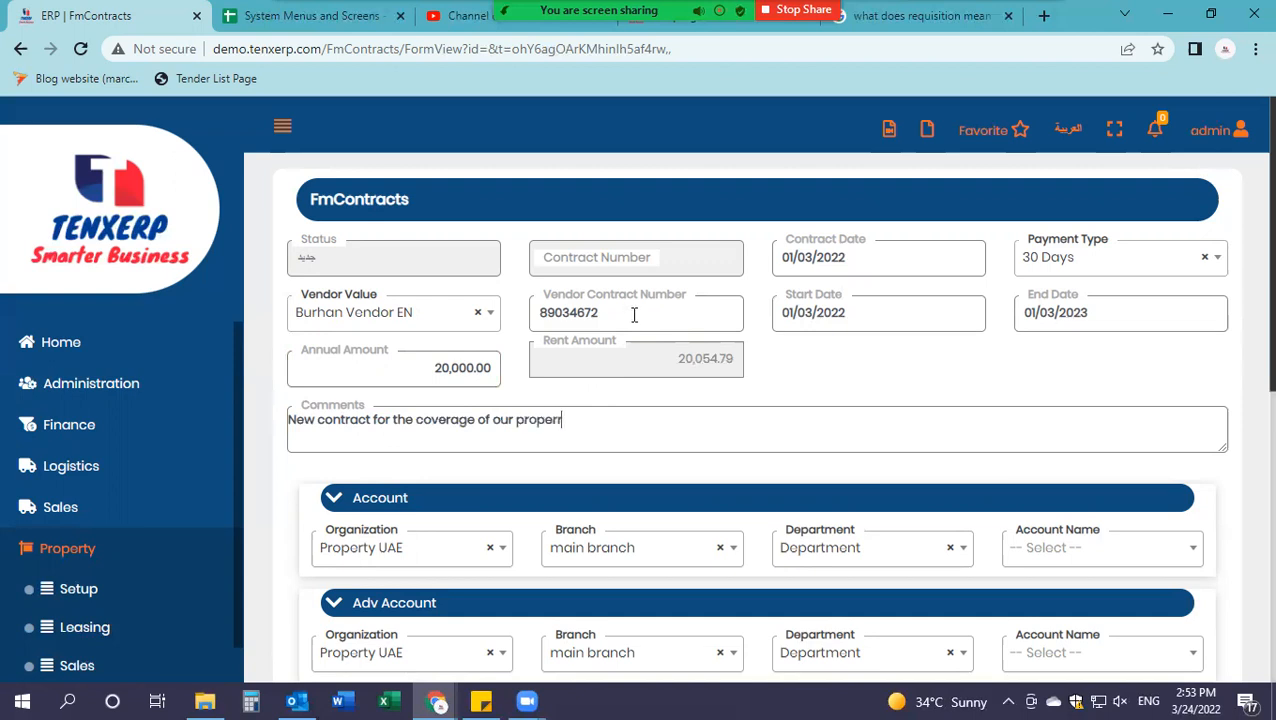
text(ty this year)
text(,)
Step: In the Account section, keep Property UAE as the organization and select main branch as the branch and Department as the department
scroll(390, 545, down, 1)
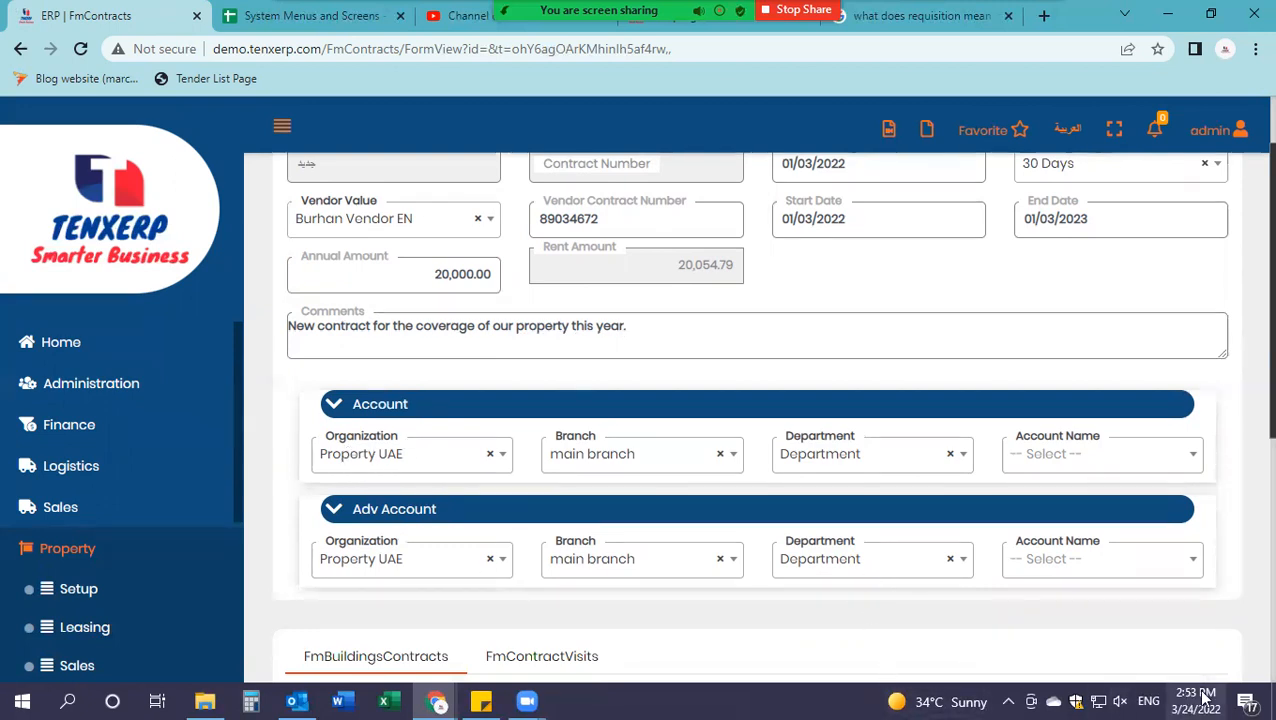
mouse_move(1202, 700)
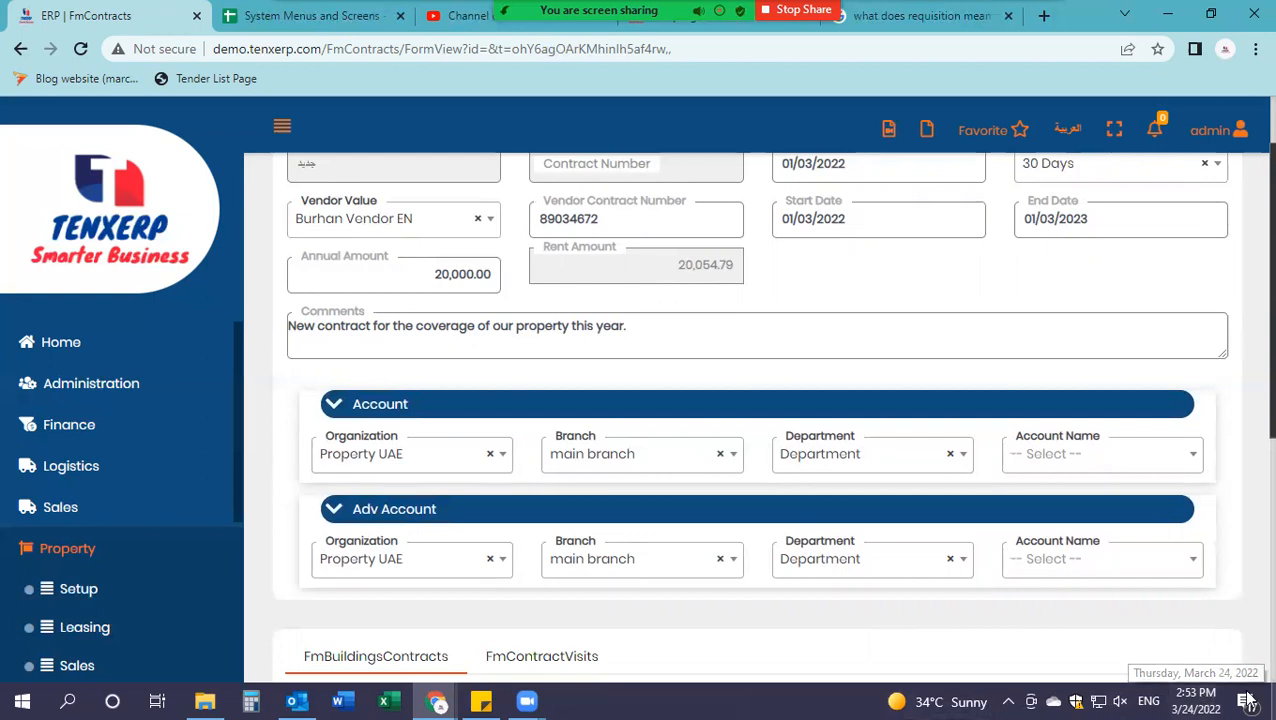
click(355, 458)
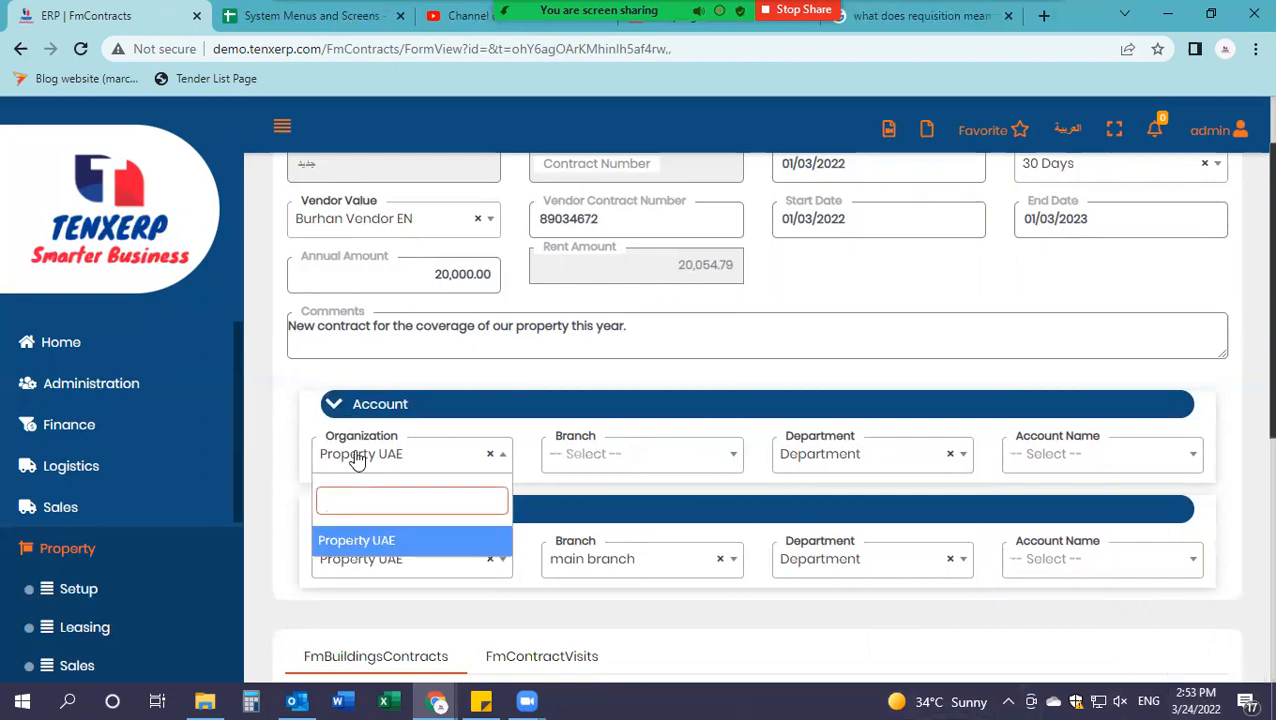
click(340, 456)
click(588, 455)
click(588, 455)
click(588, 455)
click(590, 535)
click(800, 464)
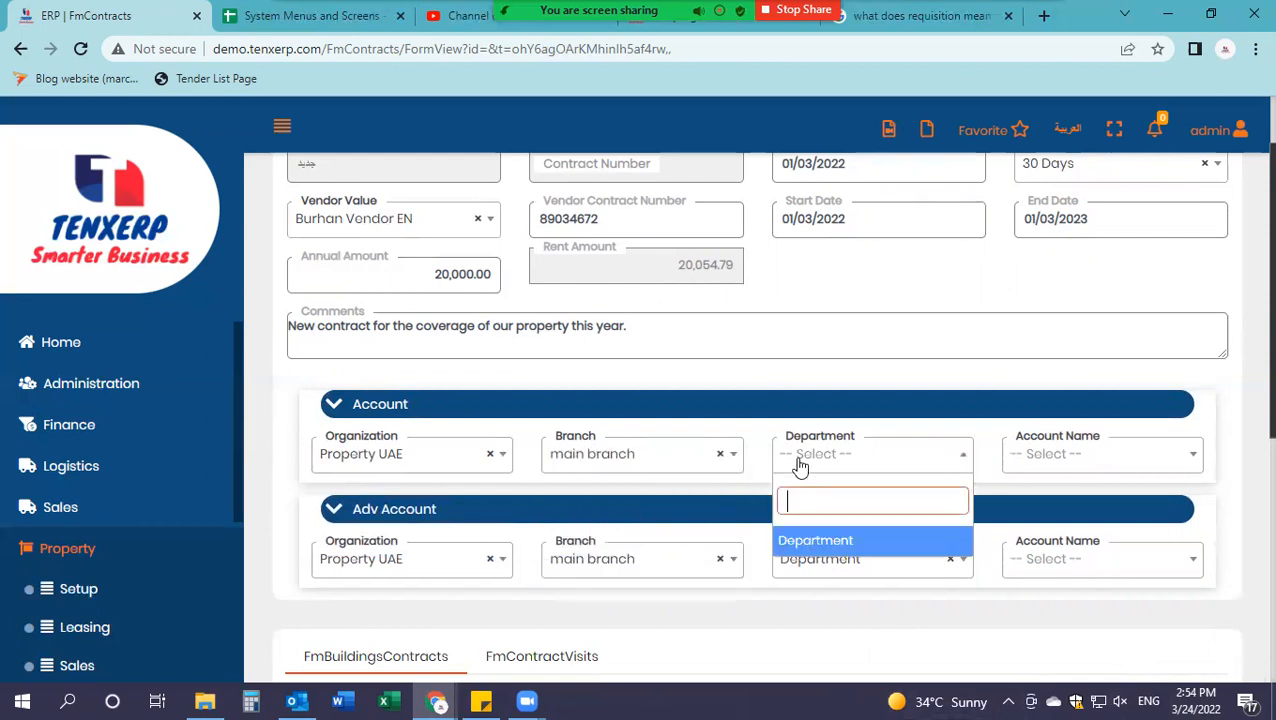
click(805, 534)
Step: In the Account section, choose Maintenance Expenses - 50214 as the account name
click(1125, 457)
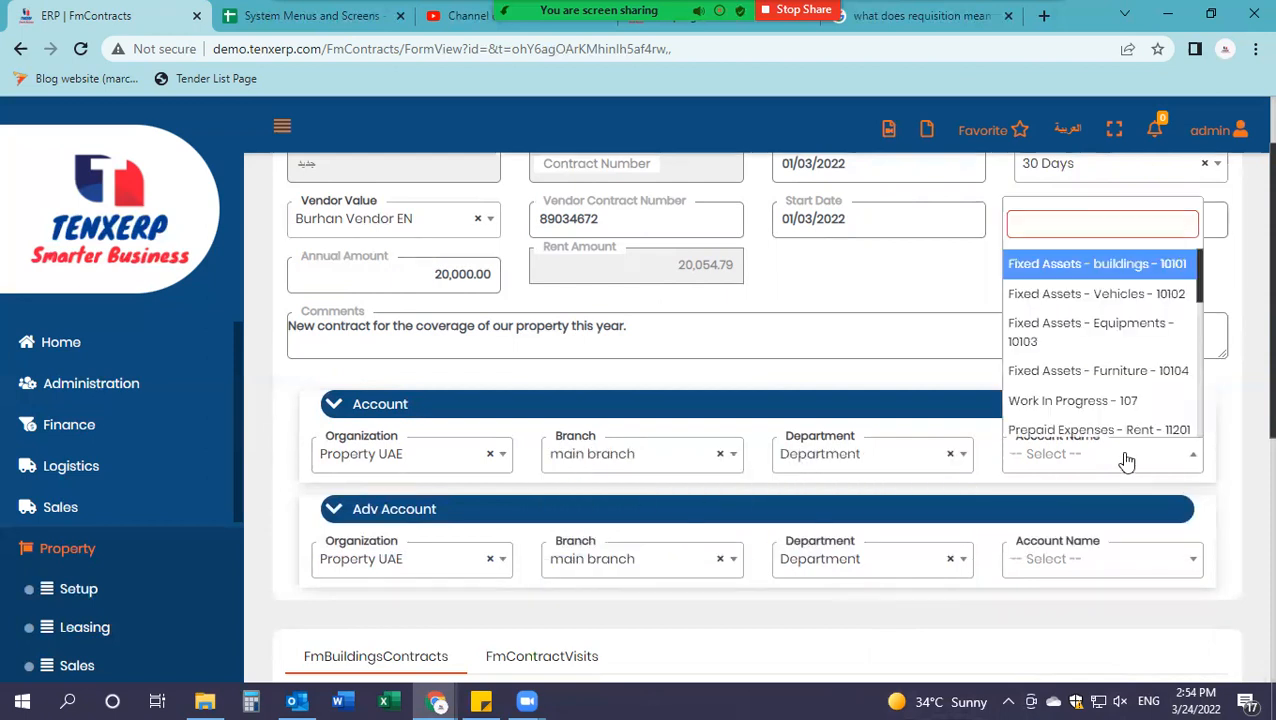
scroll(1080, 285, down, 6)
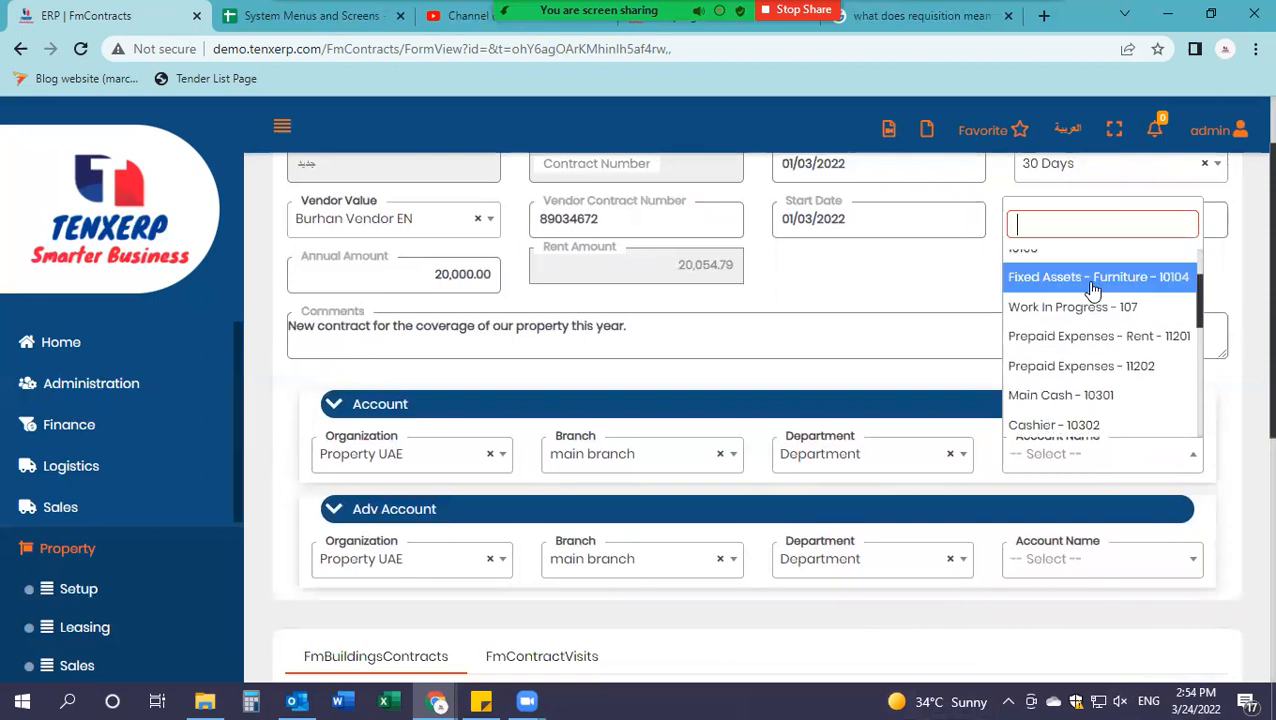
scroll(1093, 290, down, 8)
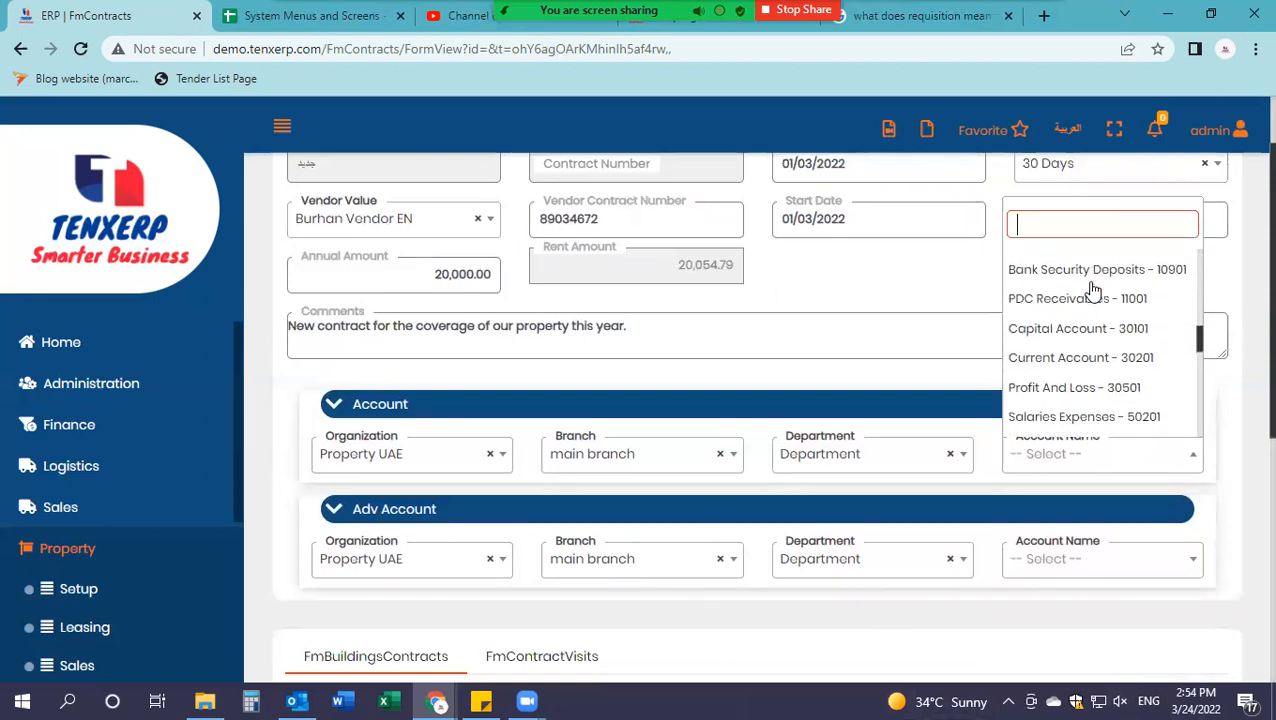
scroll(1093, 290, down, 4)
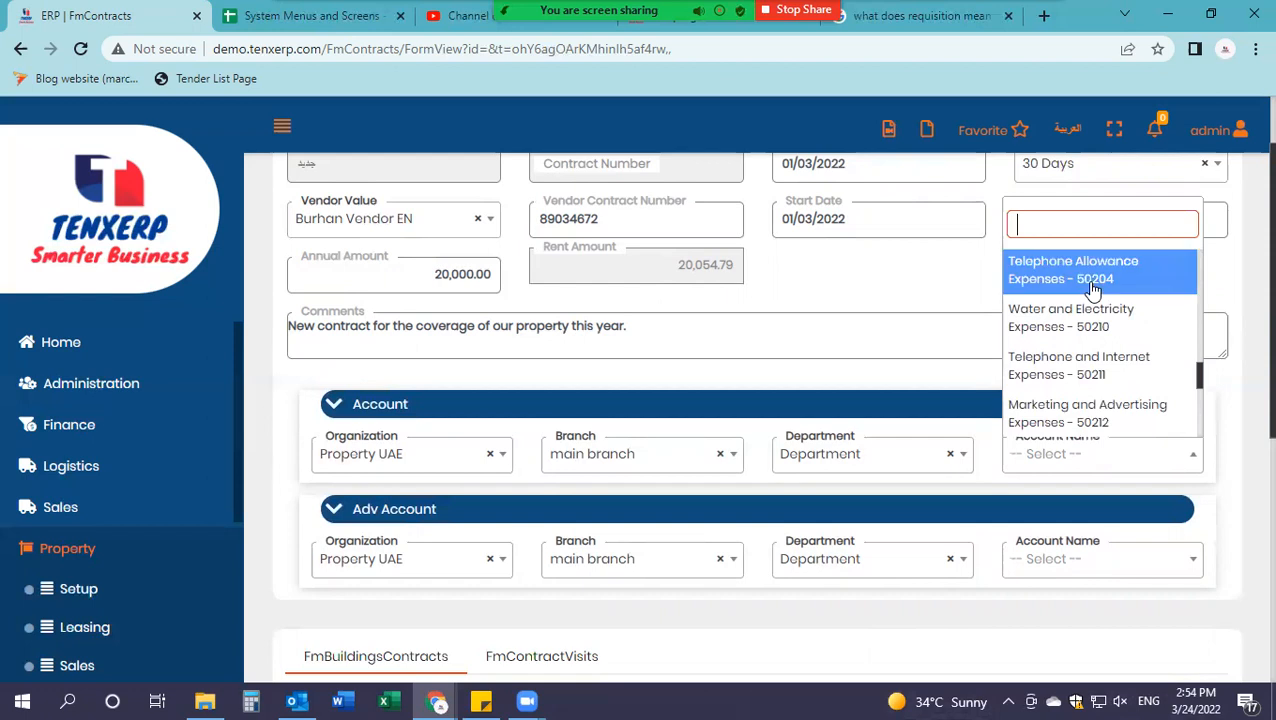
scroll(1093, 288, up, 5)
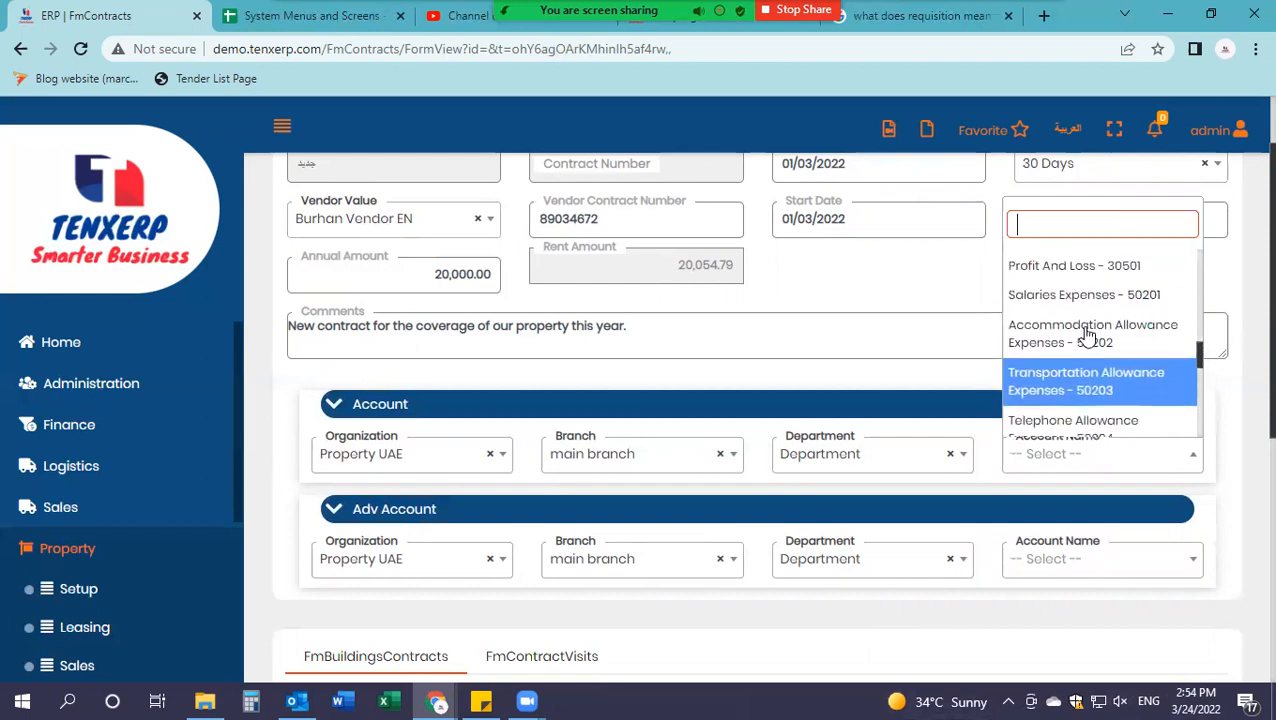
scroll(1075, 290, down, 8)
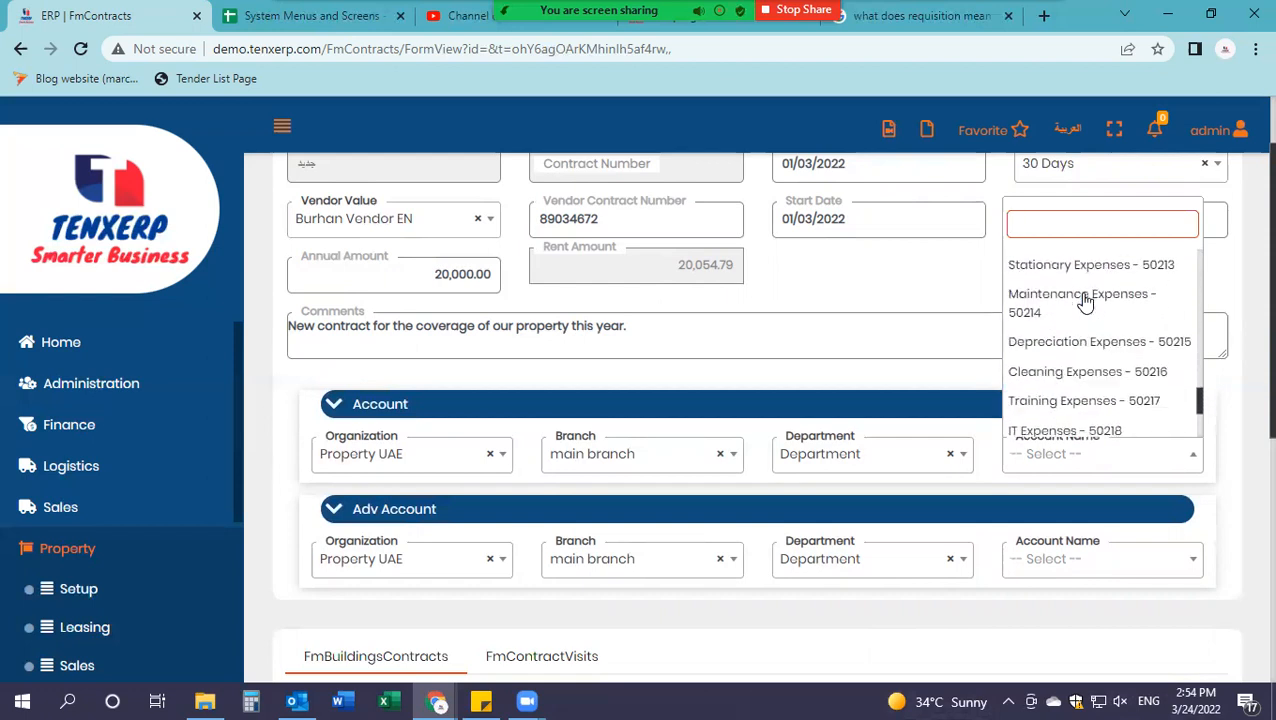
click(1057, 296)
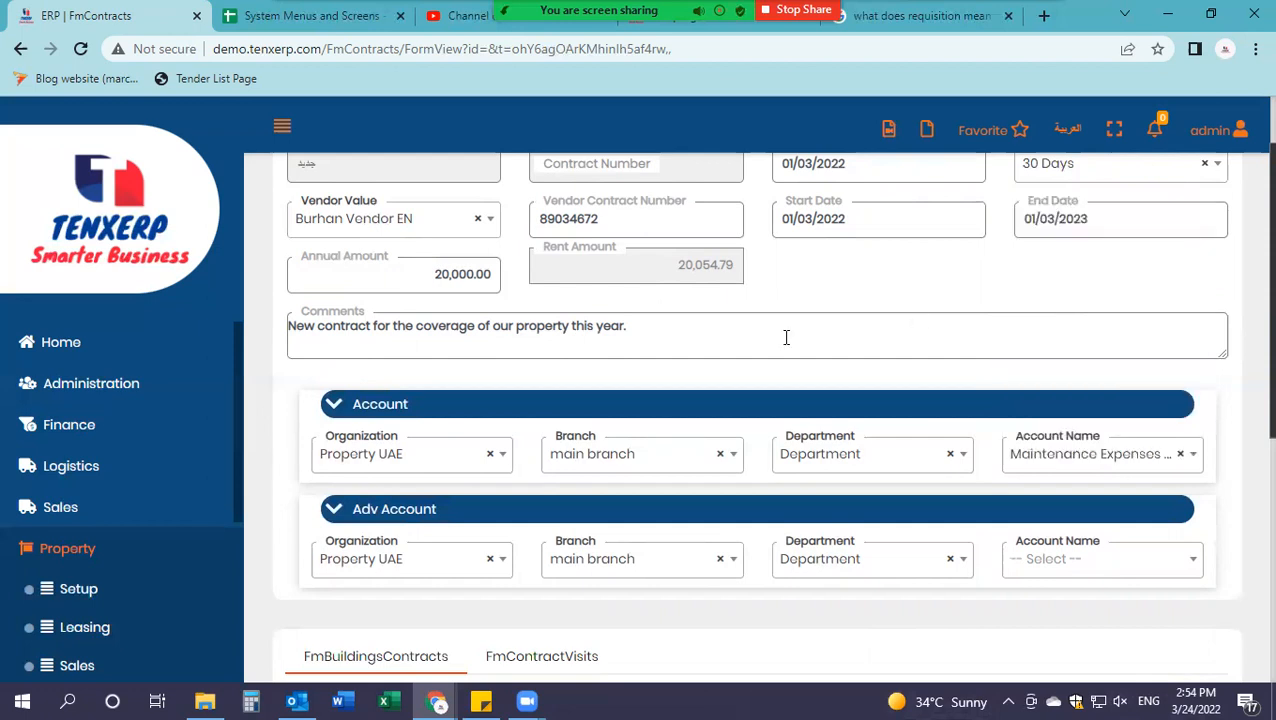
Step: In the Adv Account section, choose Profit And Loss - 30501 as the account name
scroll(742, 398, down, 2)
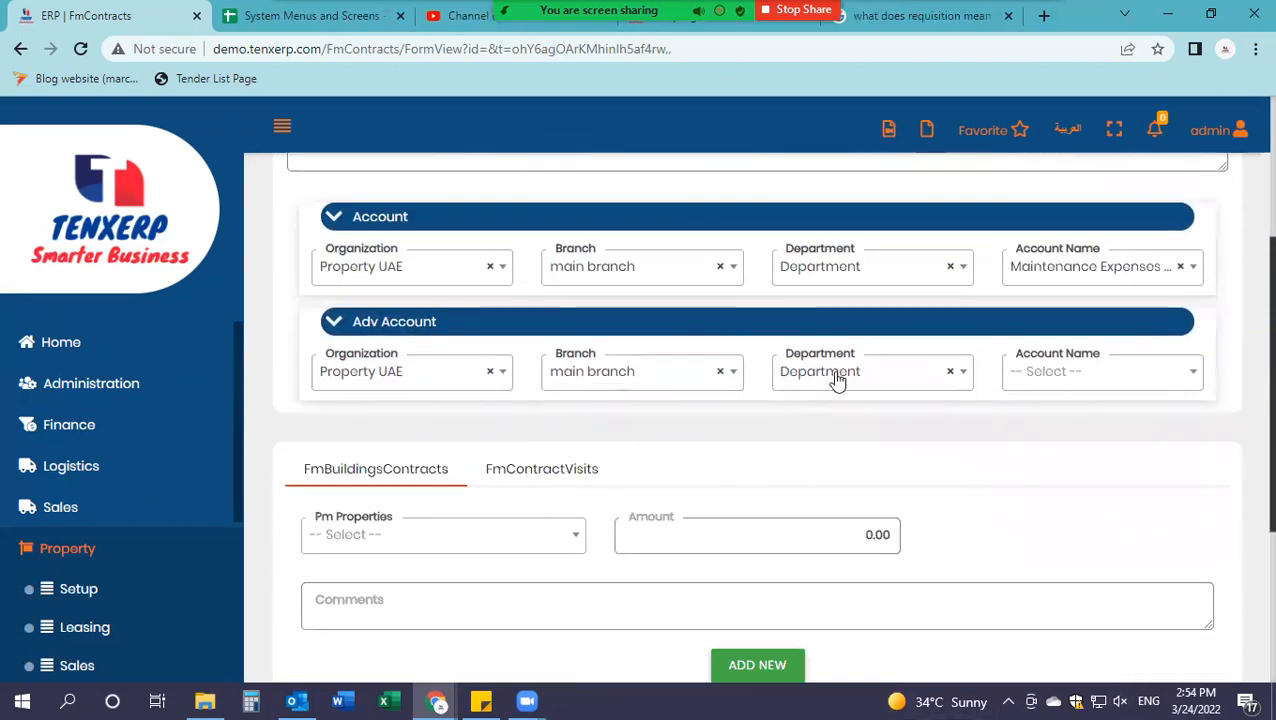
click(1125, 385)
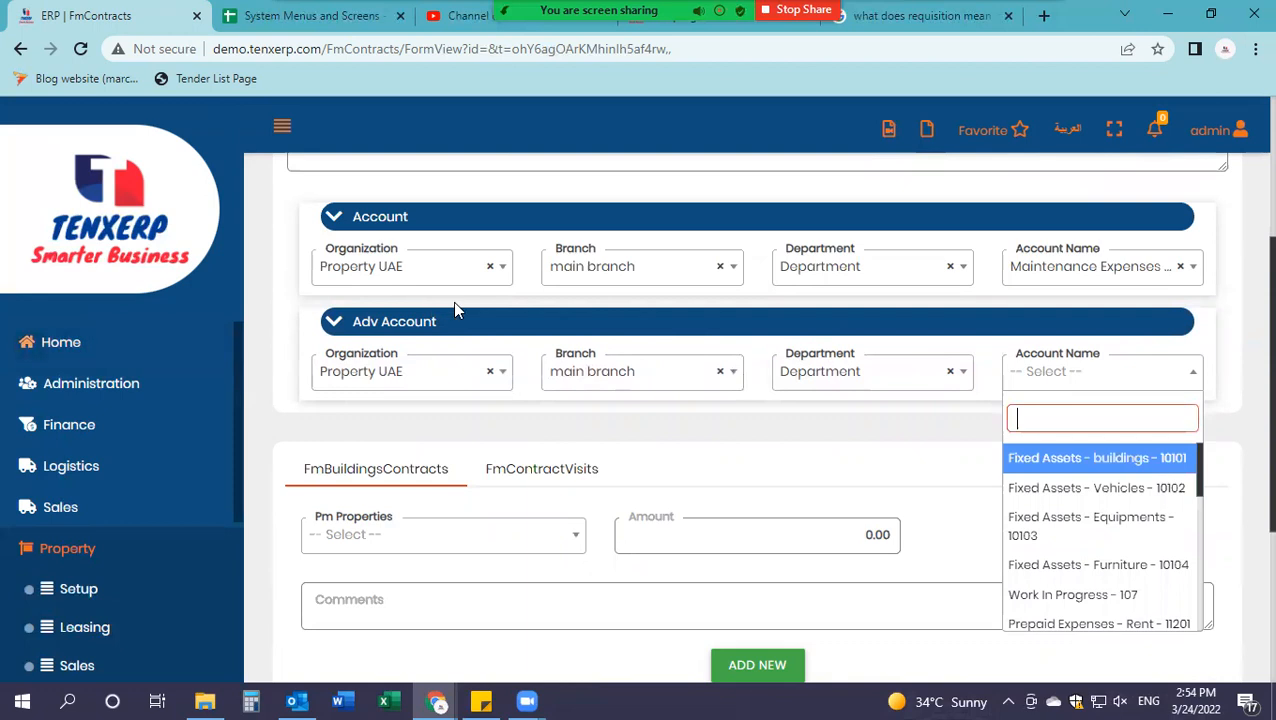
scroll(1128, 527, down, 5)
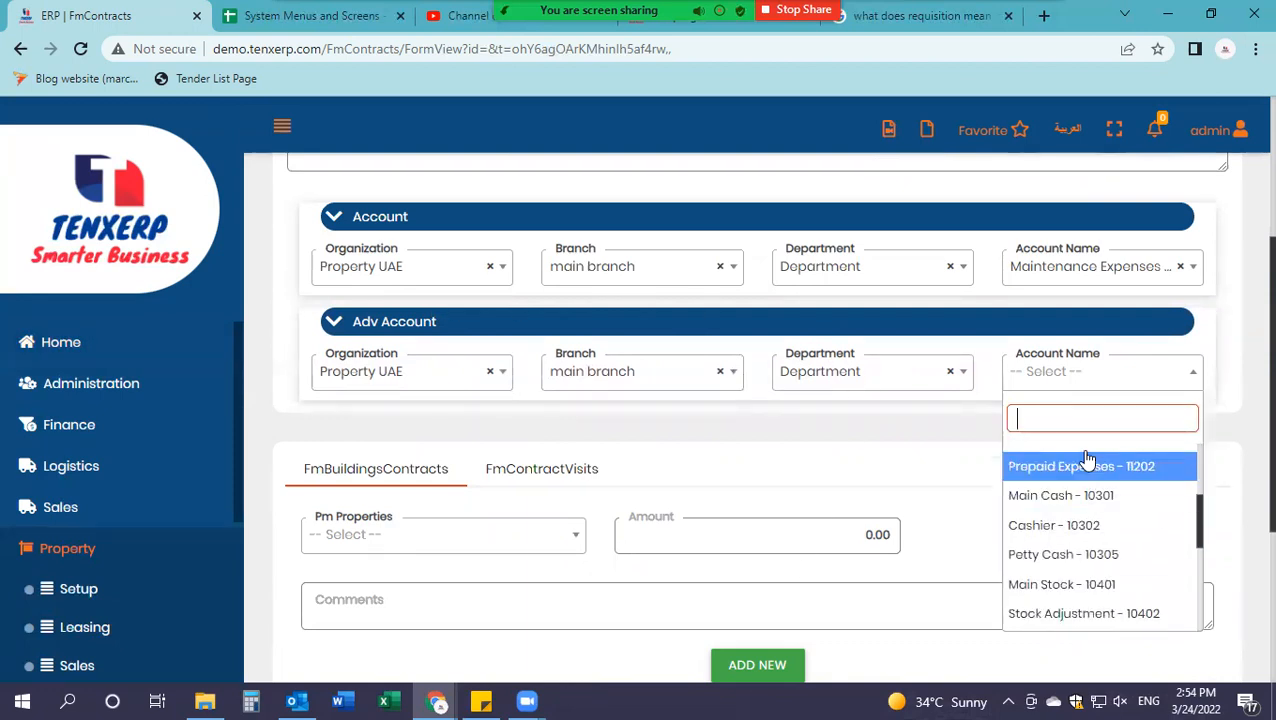
scroll(1093, 470, down, 5)
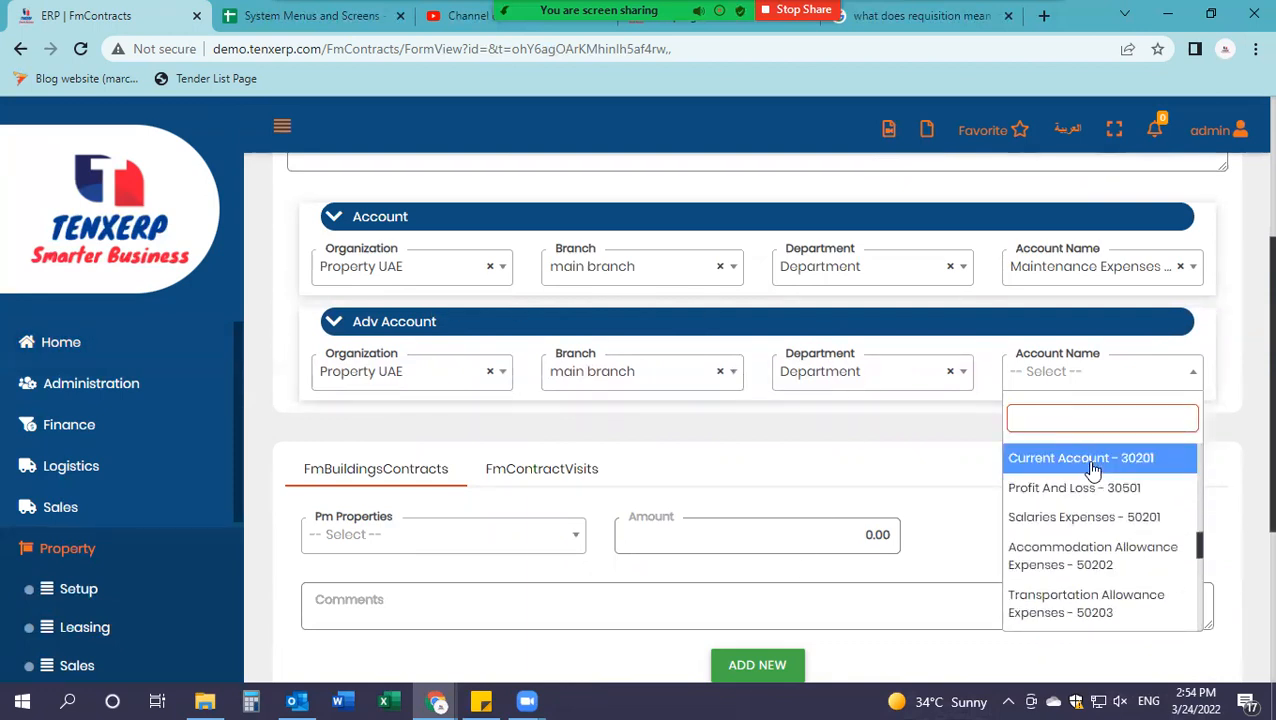
scroll(1030, 515, down, 2)
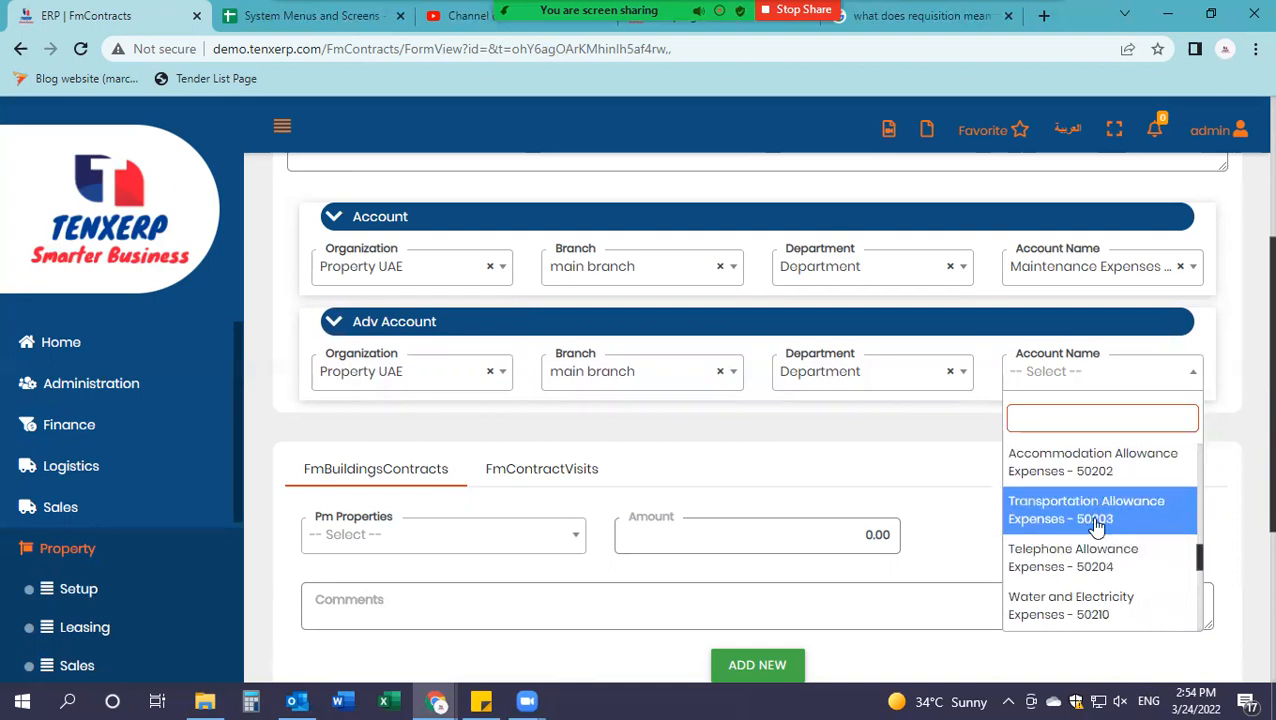
scroll(1130, 541, up, 3)
click(1131, 501)
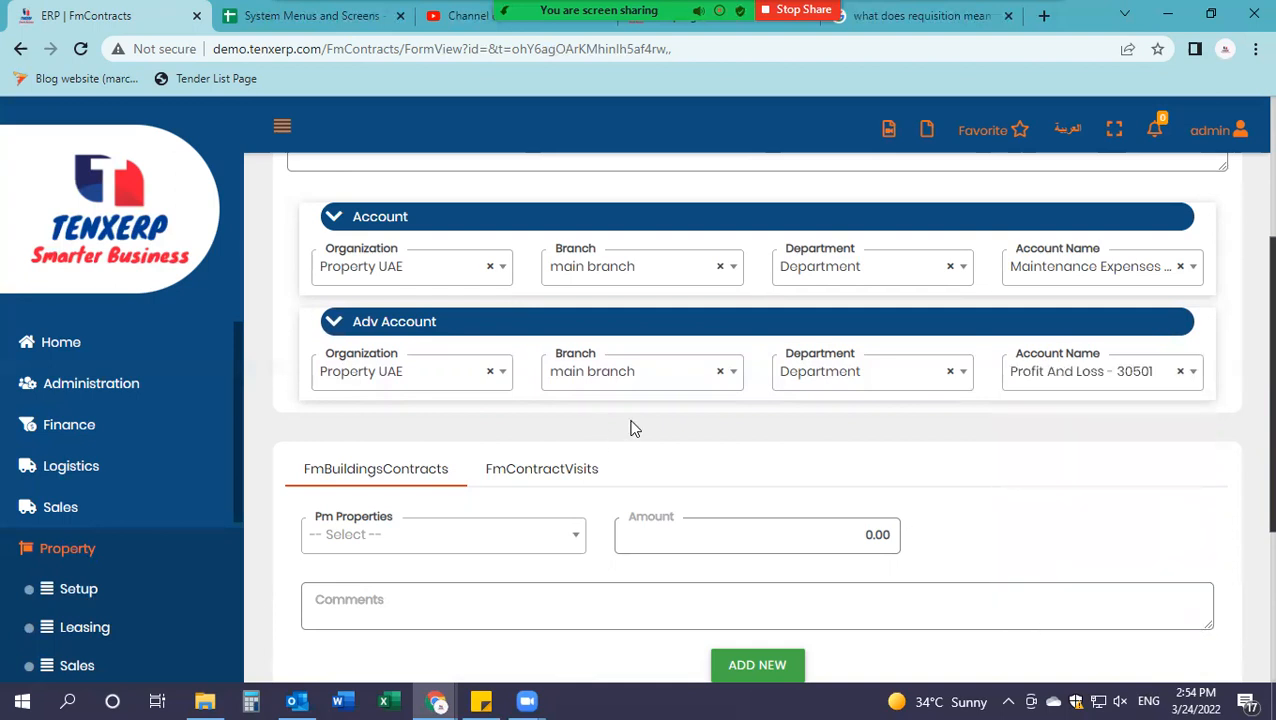
Step: Add Tiffany Building - 6 to the contract's buildings with an amount of 10,000, leaving the comments empty
scroll(632, 427, down, 1)
scroll(379, 359, down, 2)
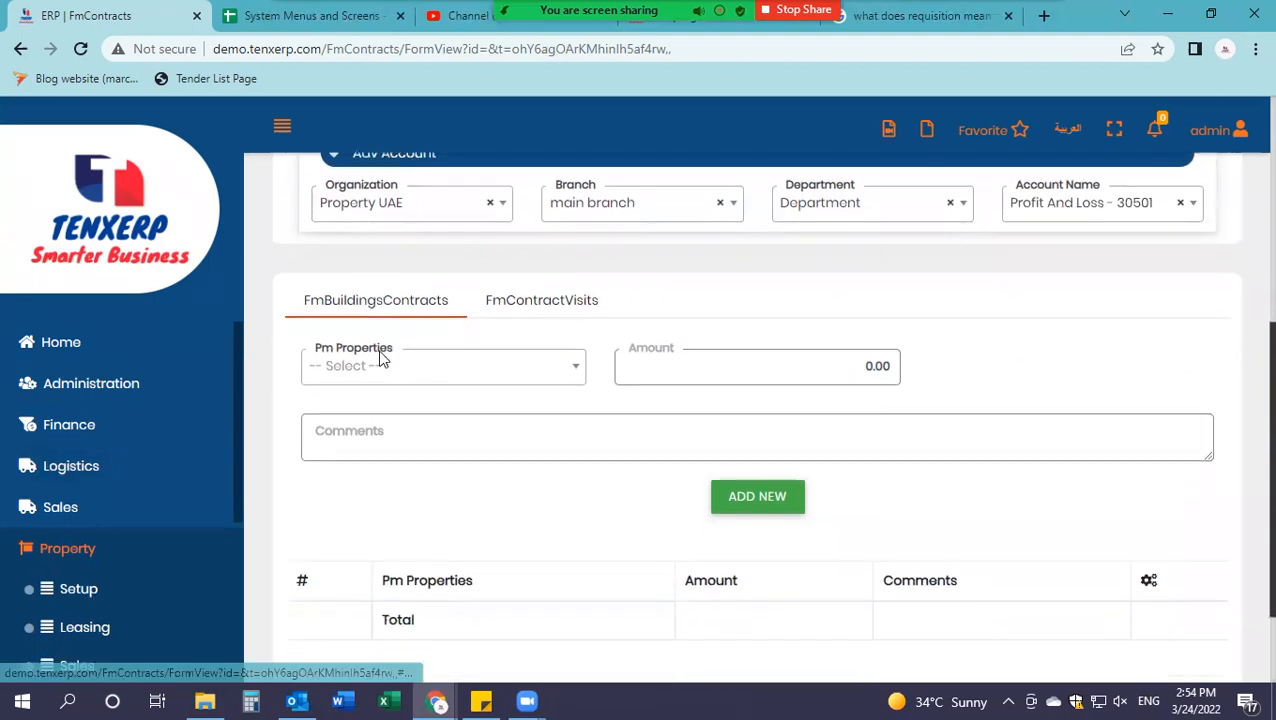
click(368, 258)
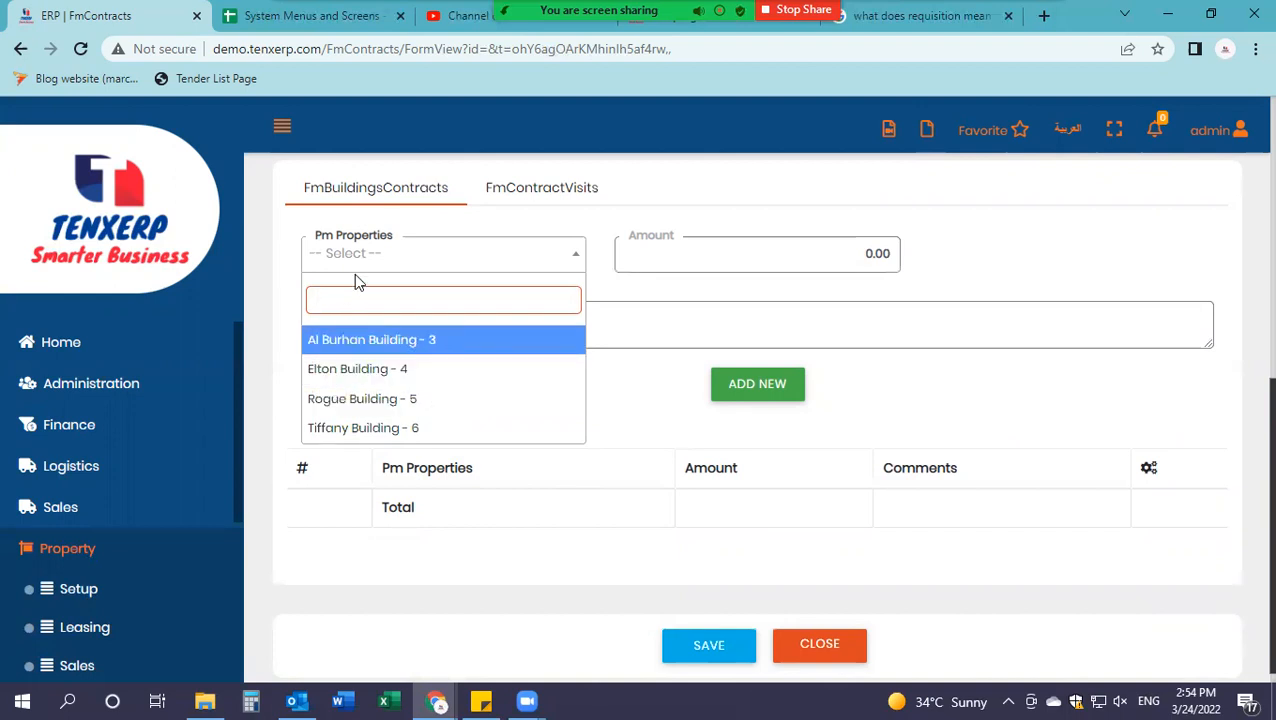
click(375, 428)
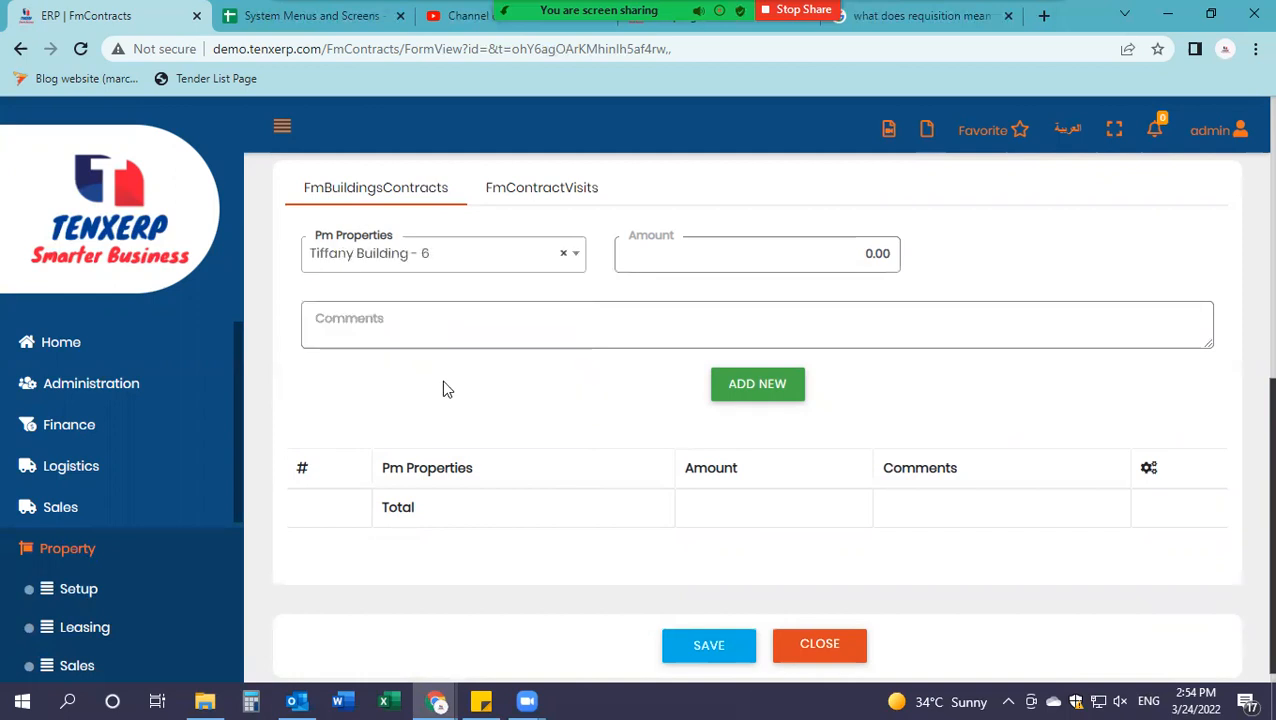
click(767, 258)
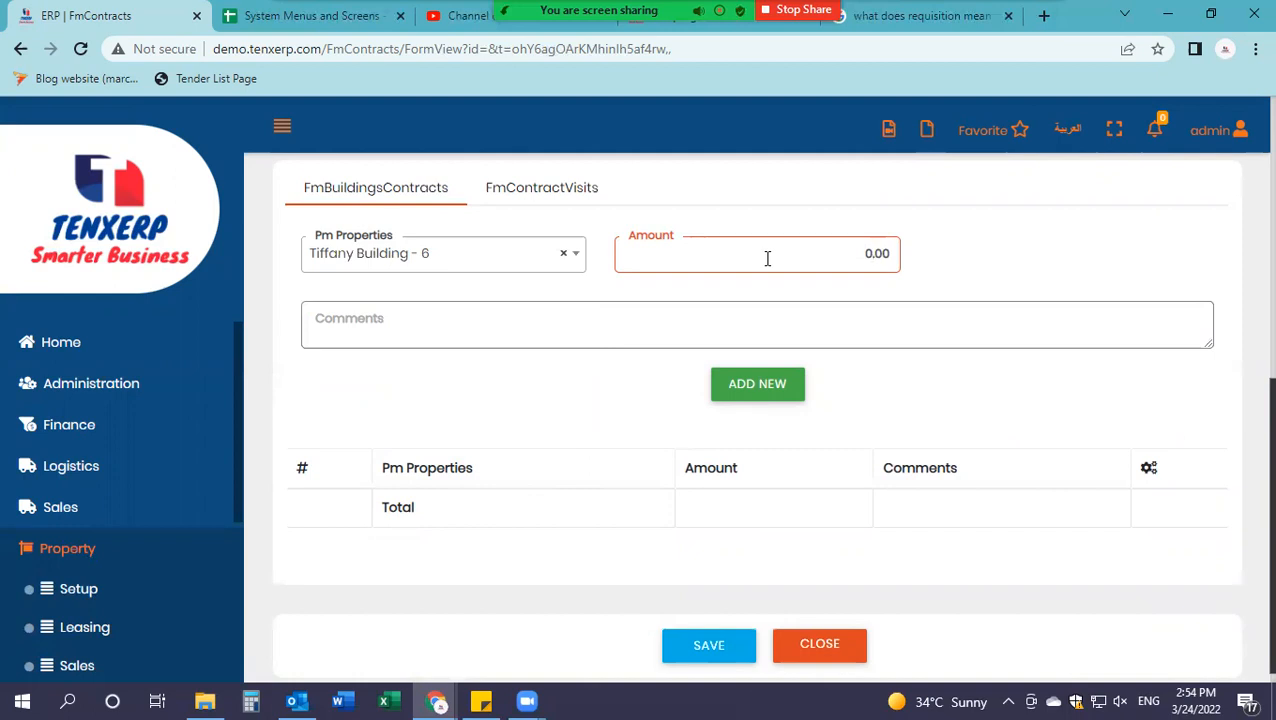
text(10,000)
click(490, 338)
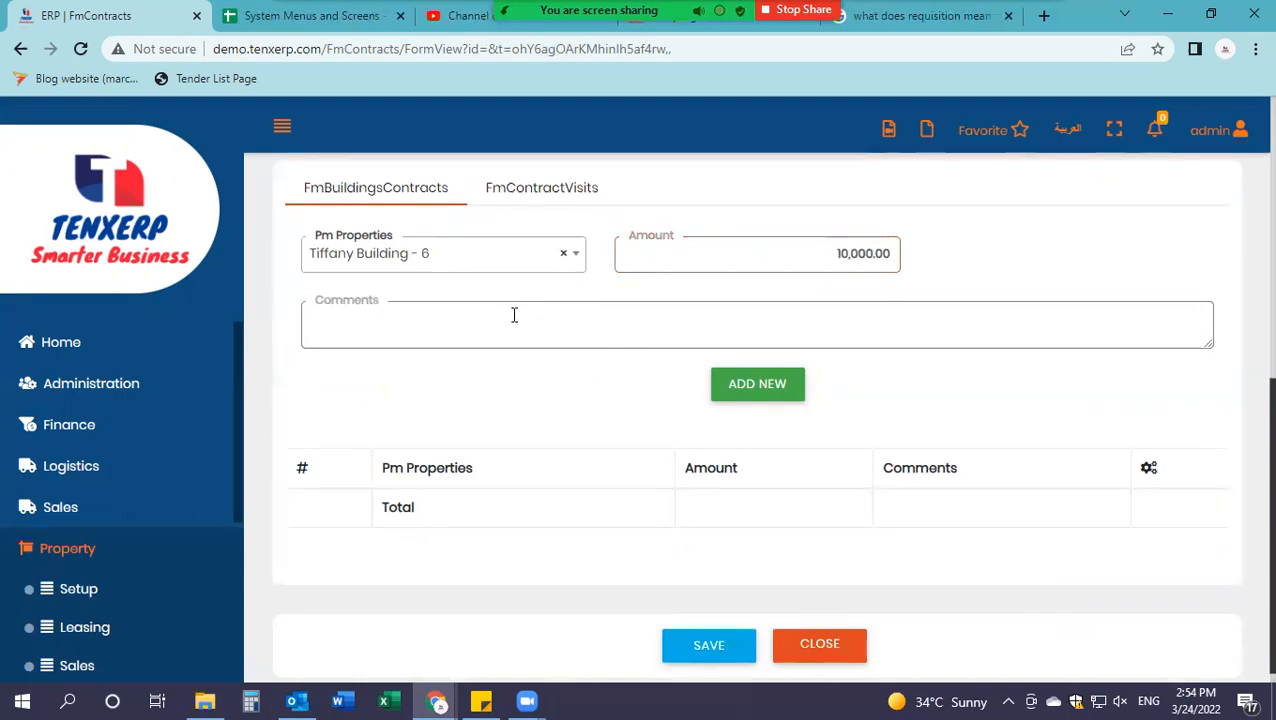
click(758, 386)
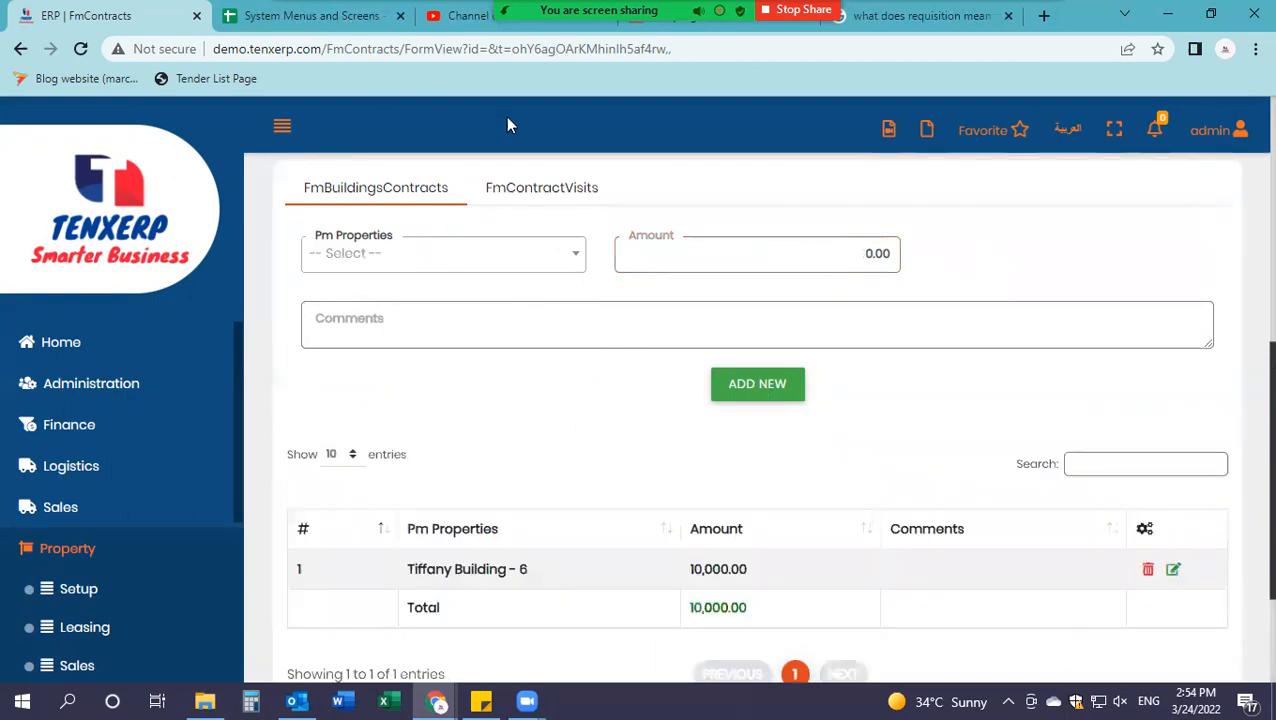
Step: Add a contract visit with visit number 10, visit date 06/03/2022 and the third listed engineer
click(531, 190)
click(433, 268)
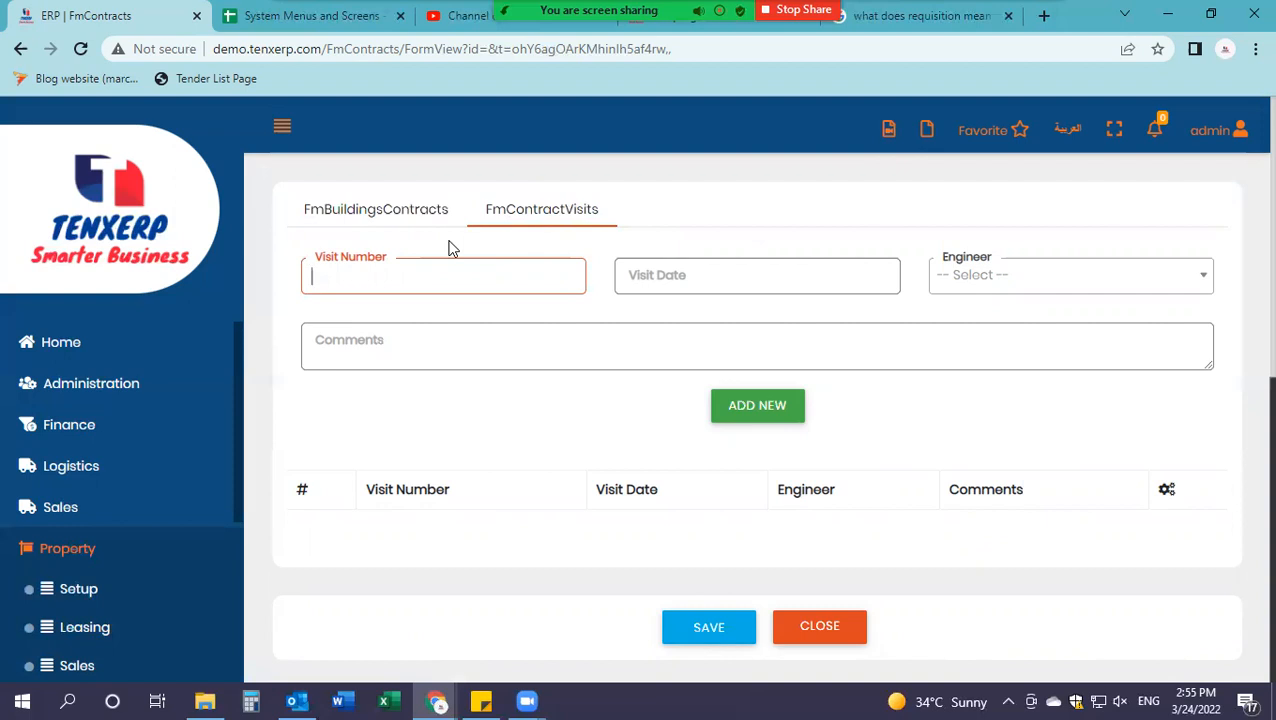
text(10)
click(703, 273)
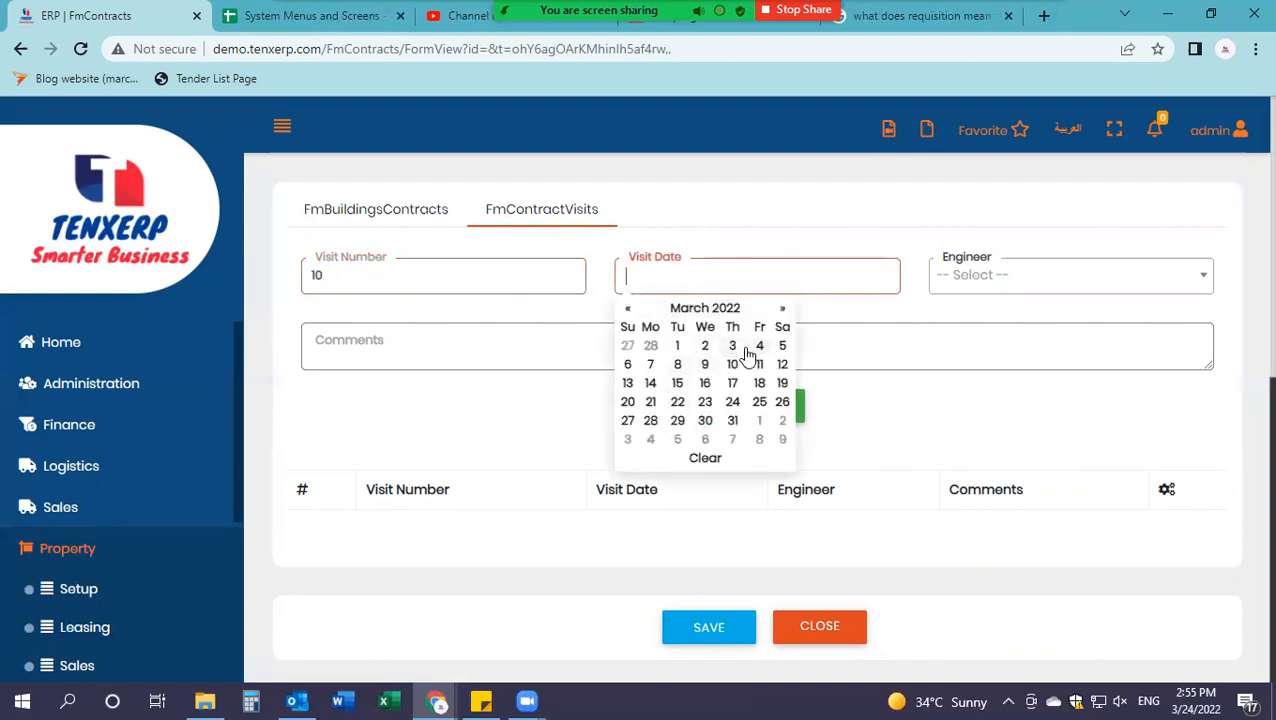
click(627, 365)
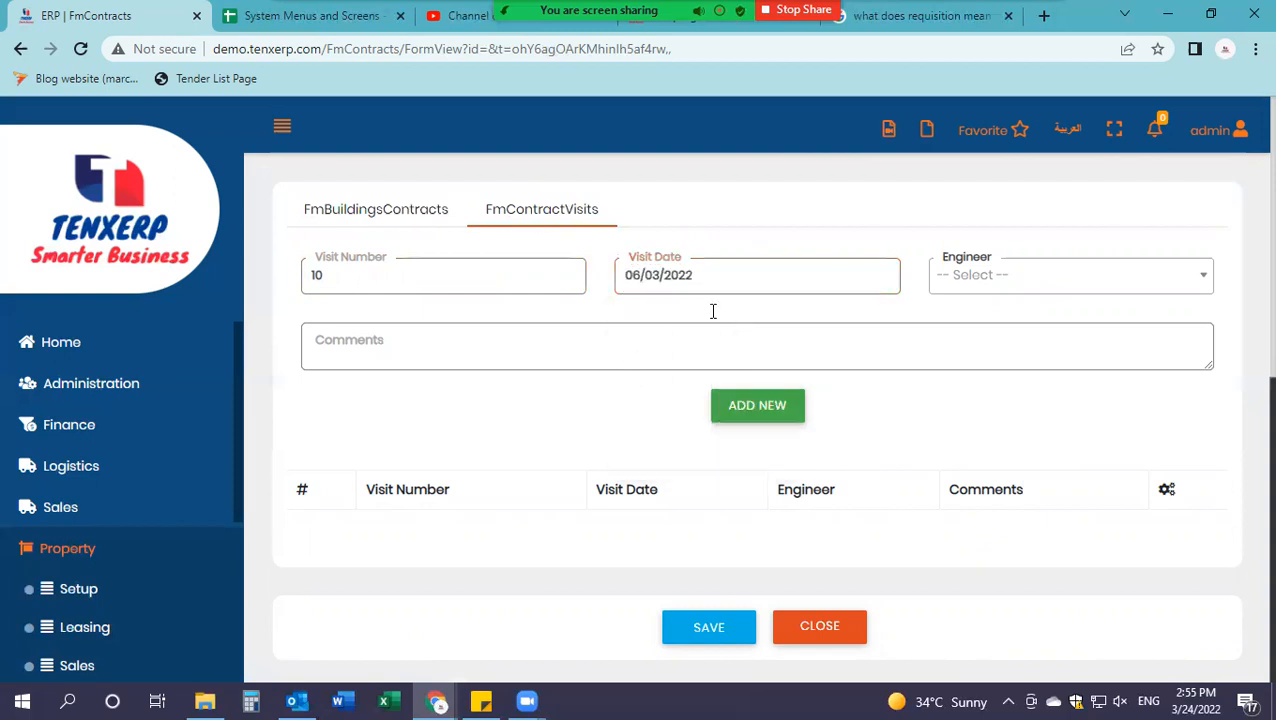
click(1005, 285)
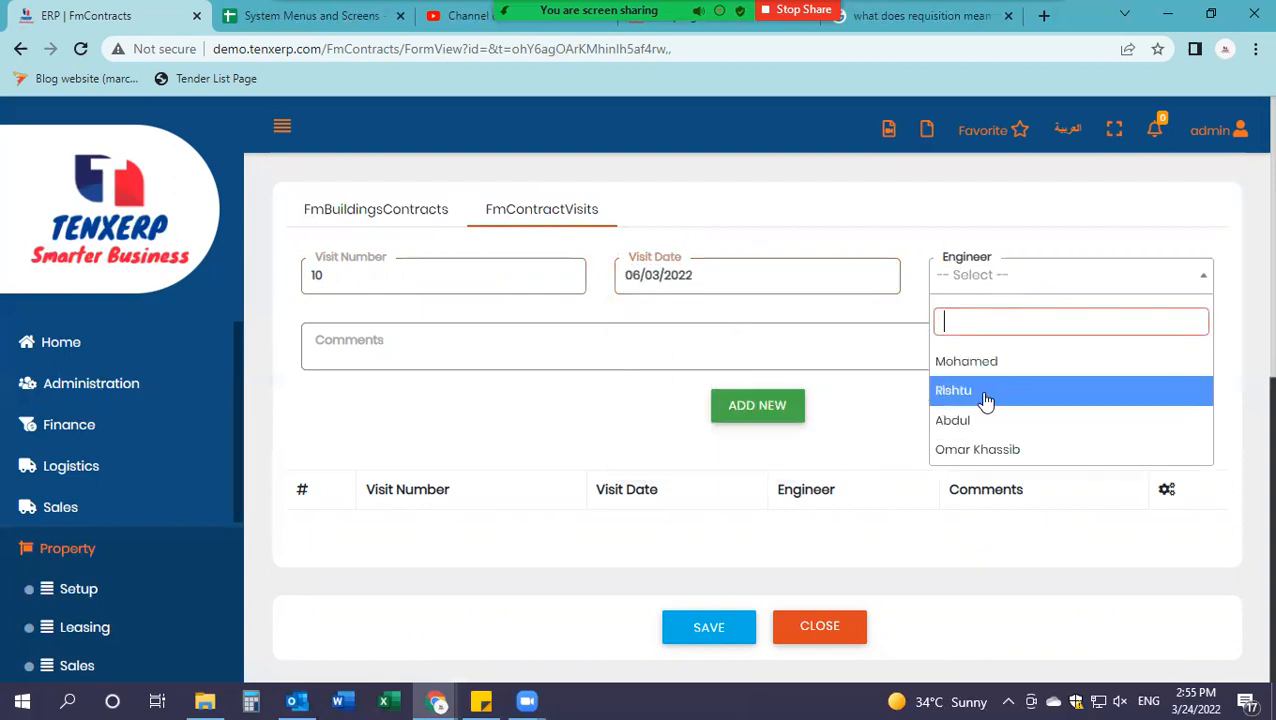
click(968, 421)
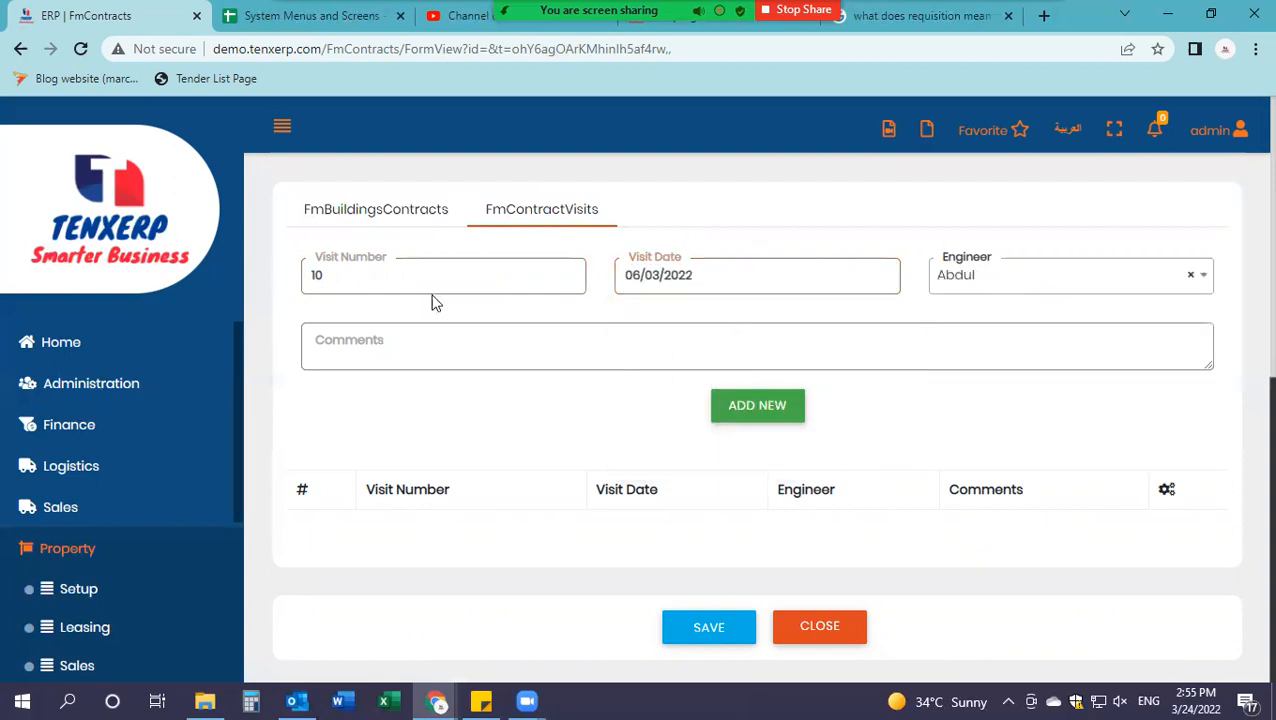
click(743, 424)
scroll(735, 419, down, 2)
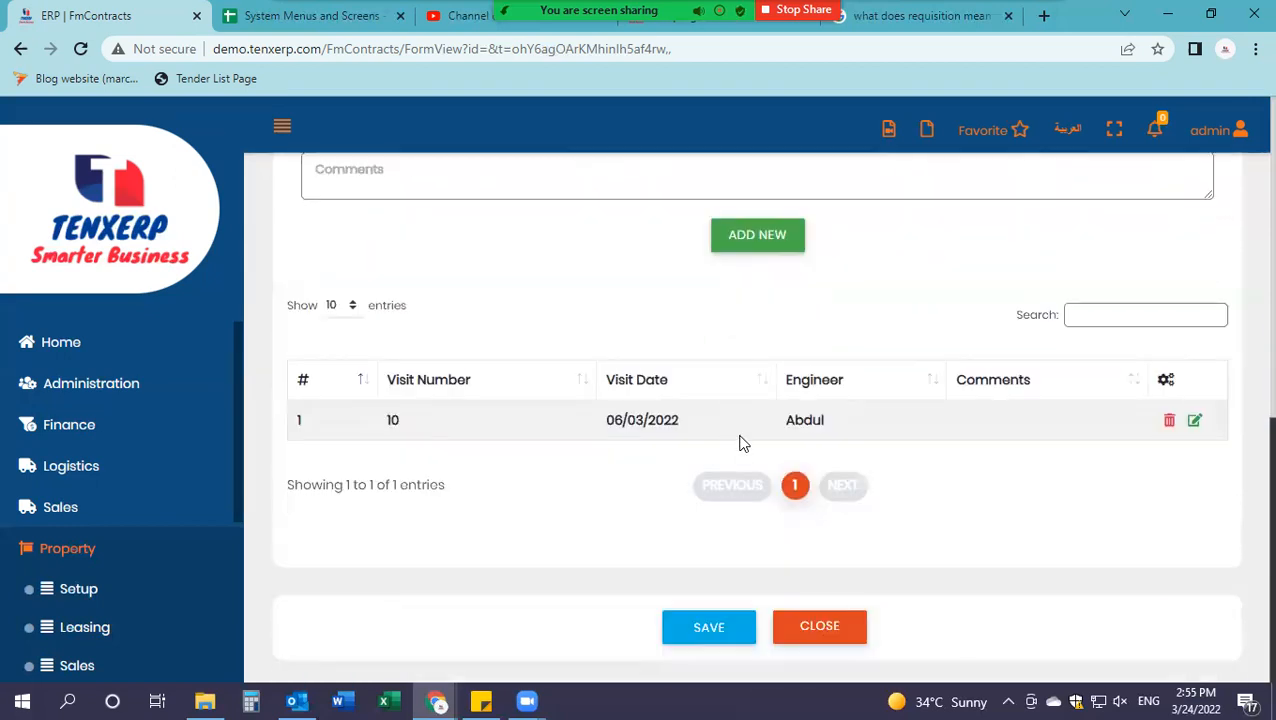
Step: Review the completed contract form from its header details to the visits and save the contract
scroll(665, 357, up, 5)
scroll(665, 357, up, 3)
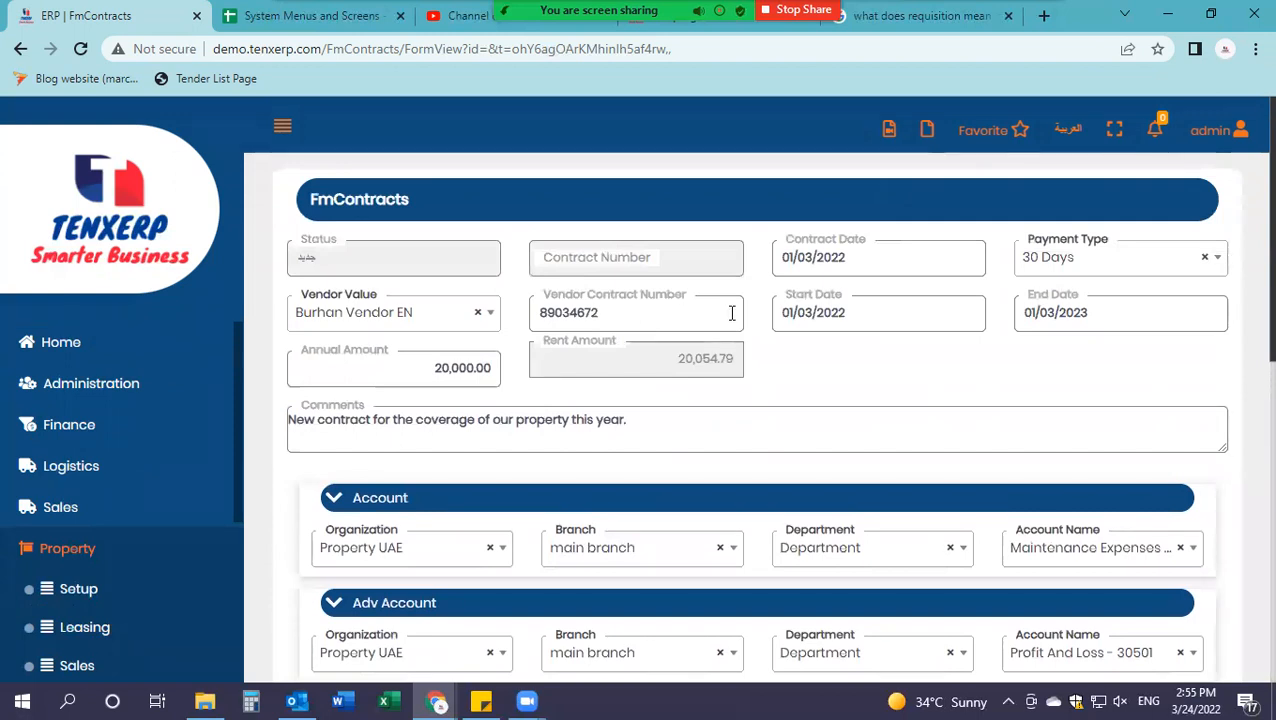
scroll(732, 313, down, 4)
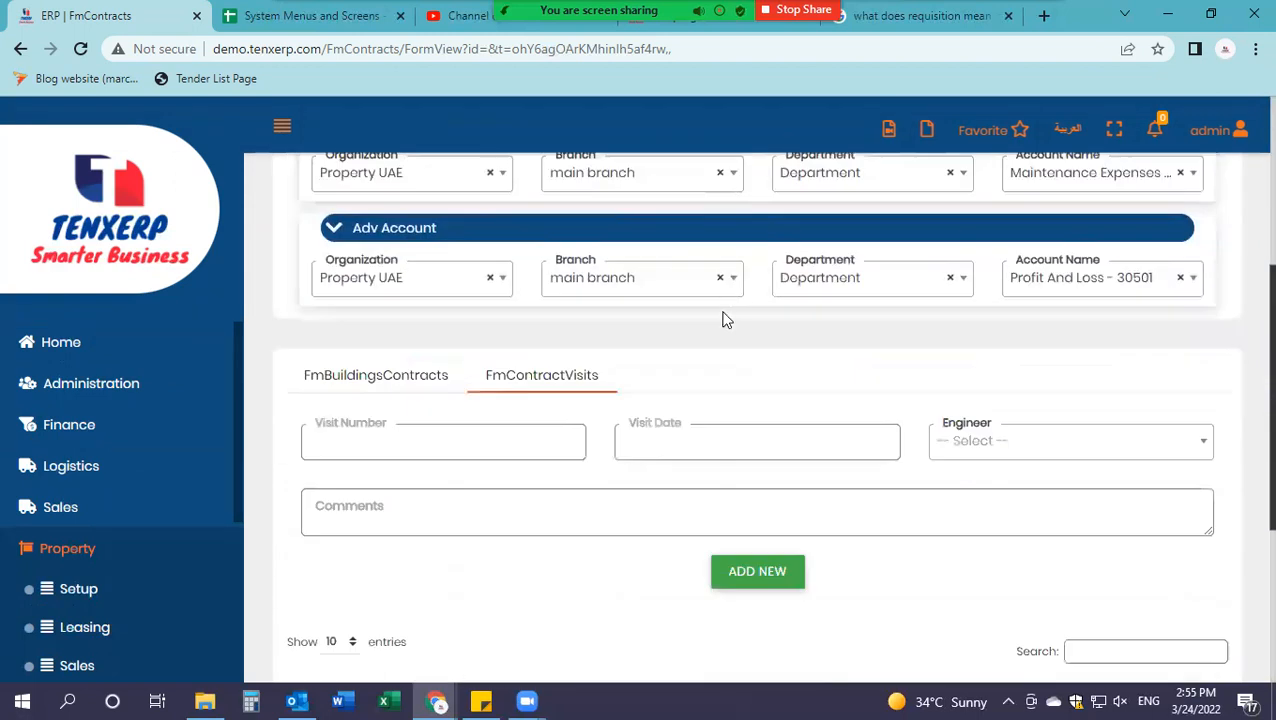
scroll(725, 319, down, 3)
click(720, 644)
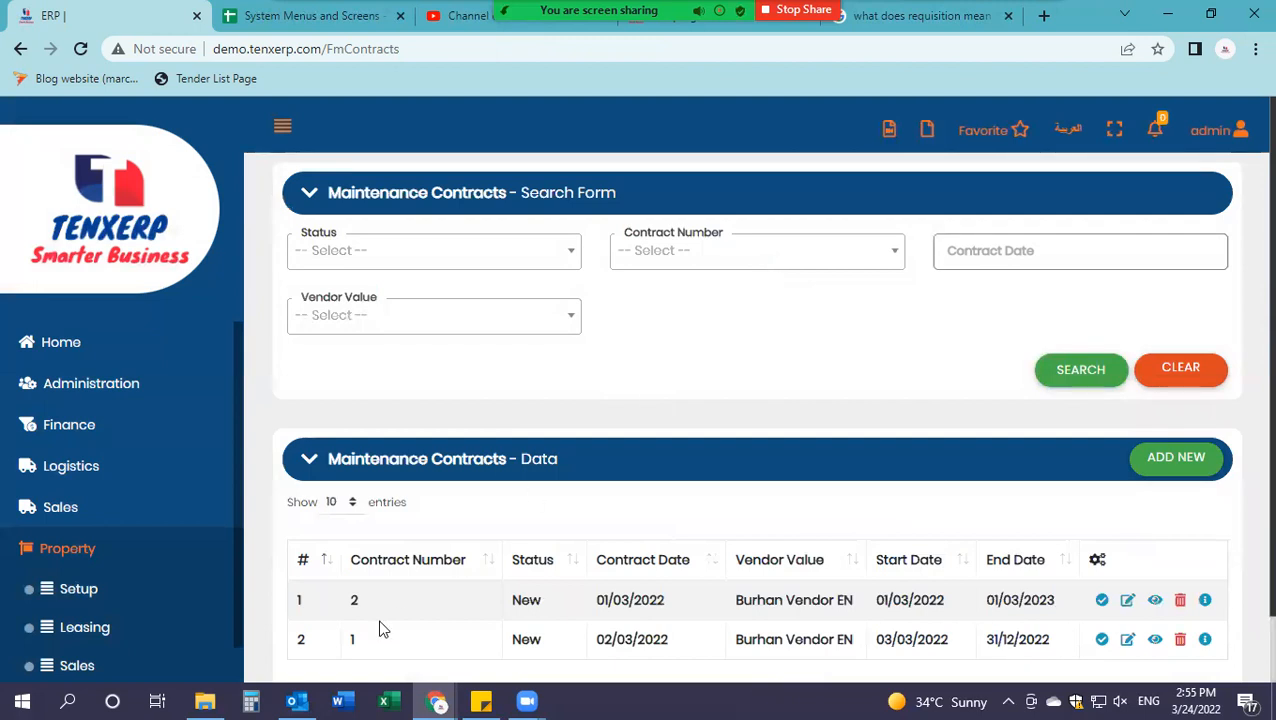
scroll(603, 471, down, 1)
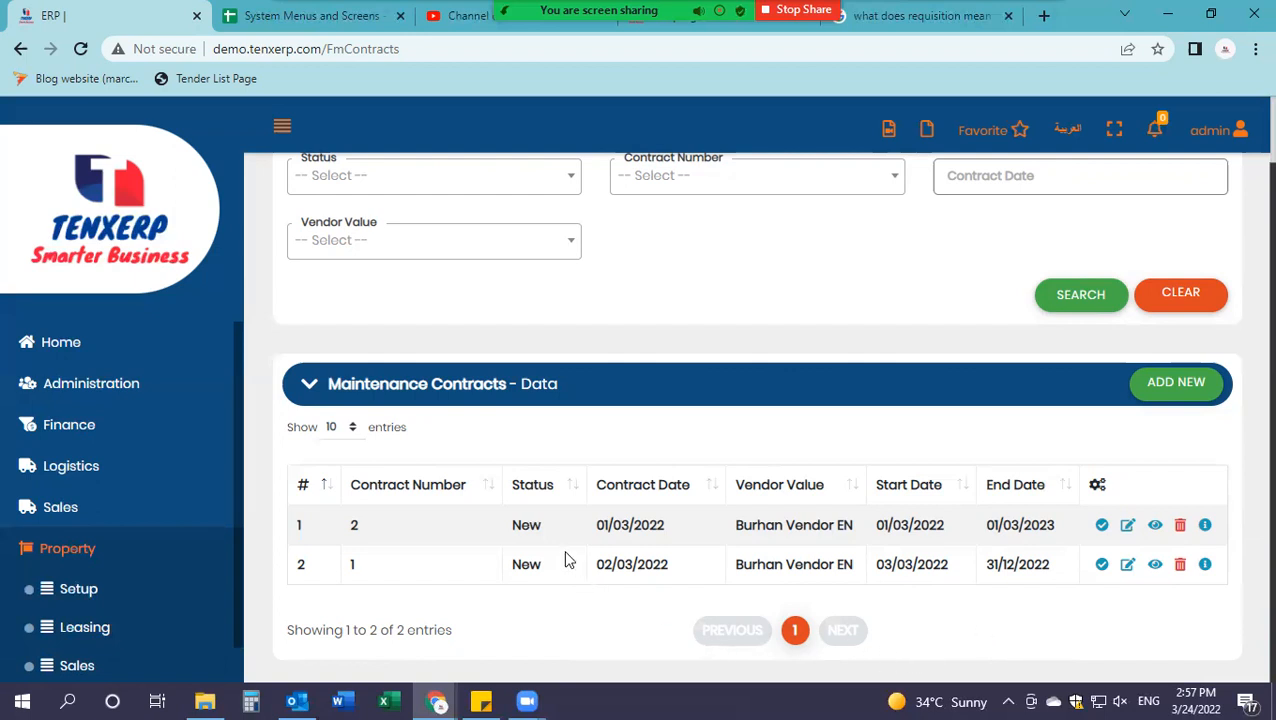
scroll(754, 319, up, 1)
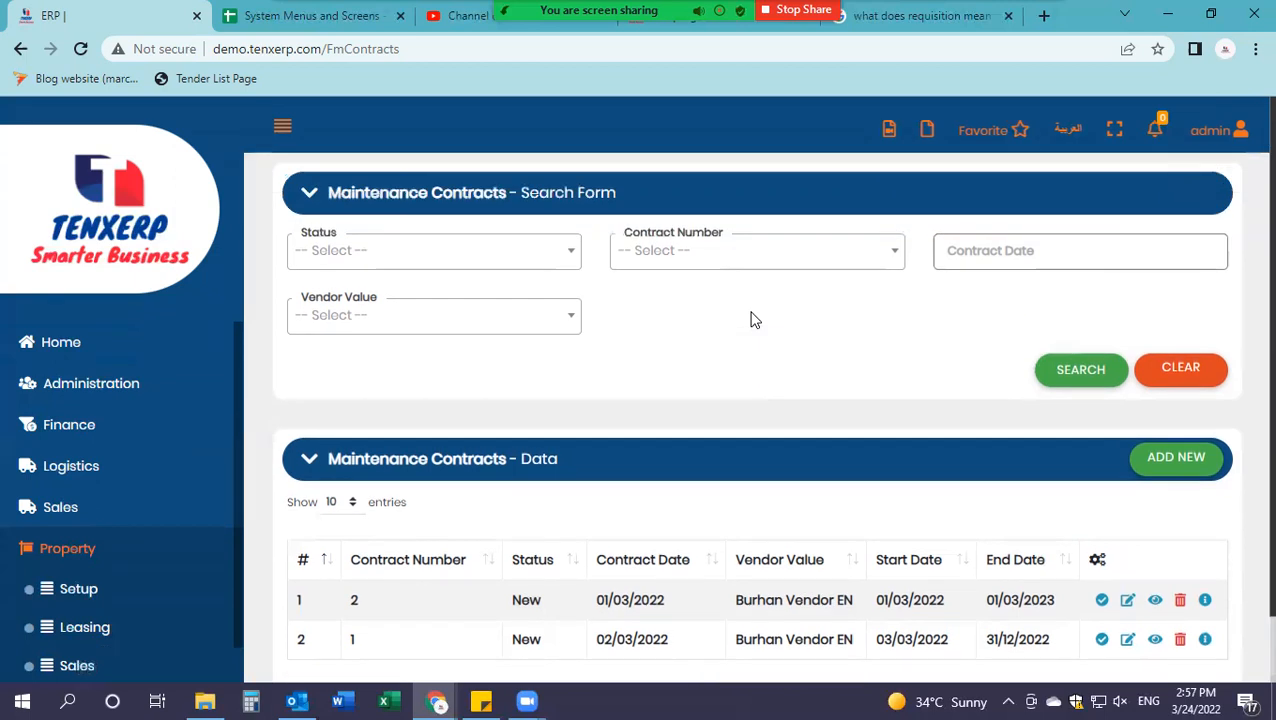